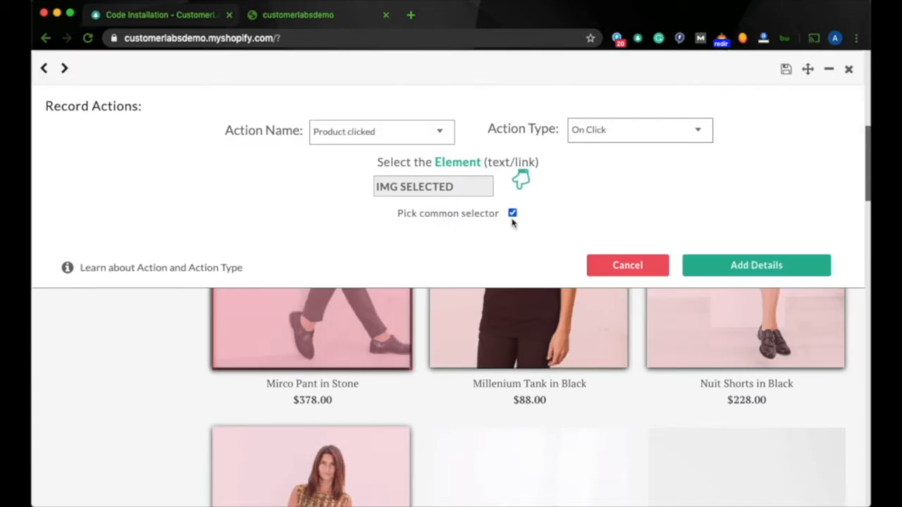
Add a product_name attribute to the Product clicked action, picking its value from the Mirco Pant in Stone title, and save it.
click(730, 266)
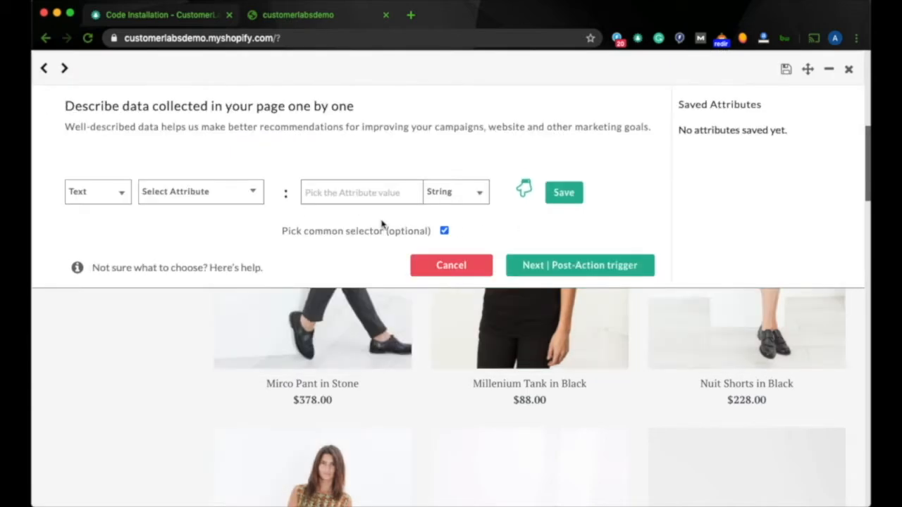
click(238, 197)
click(213, 207)
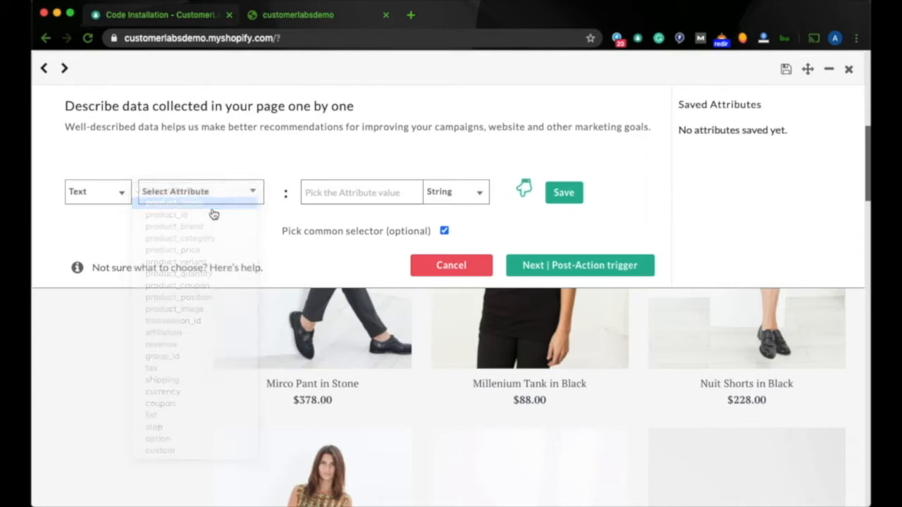
click(524, 195)
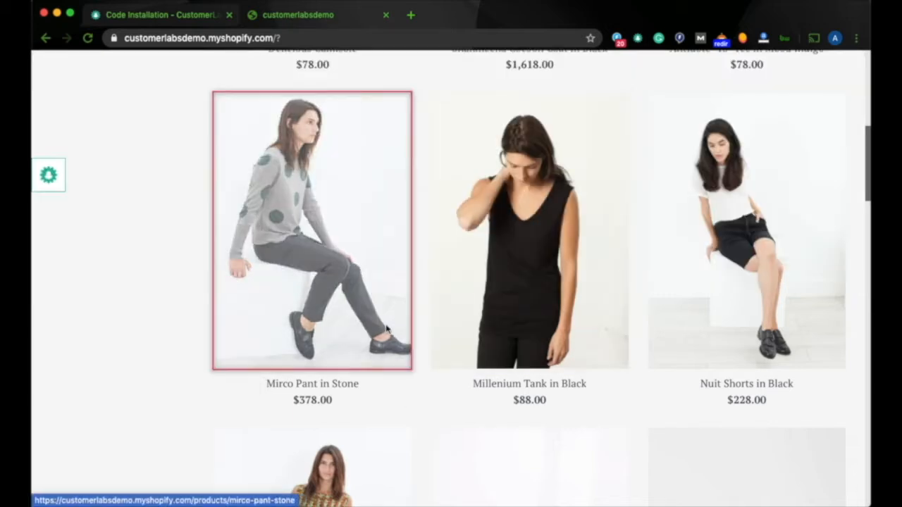
click(351, 381)
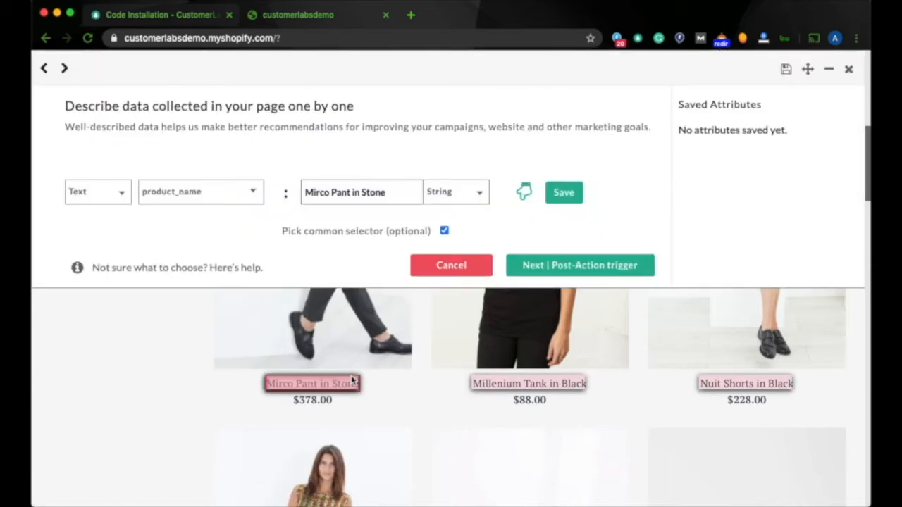
click(565, 198)
Add a product_price attribute of type Number, picking its value from the price under Mirco Pant in Stone, and save it.
click(214, 196)
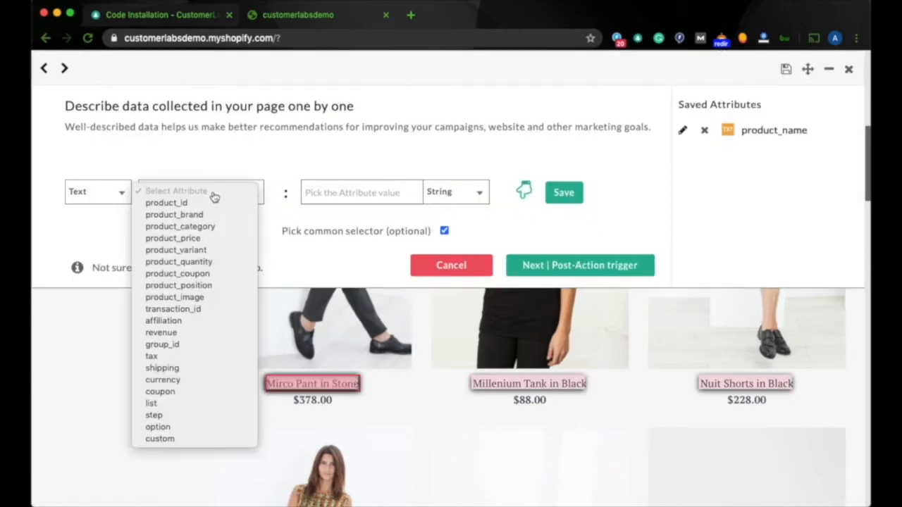
click(205, 239)
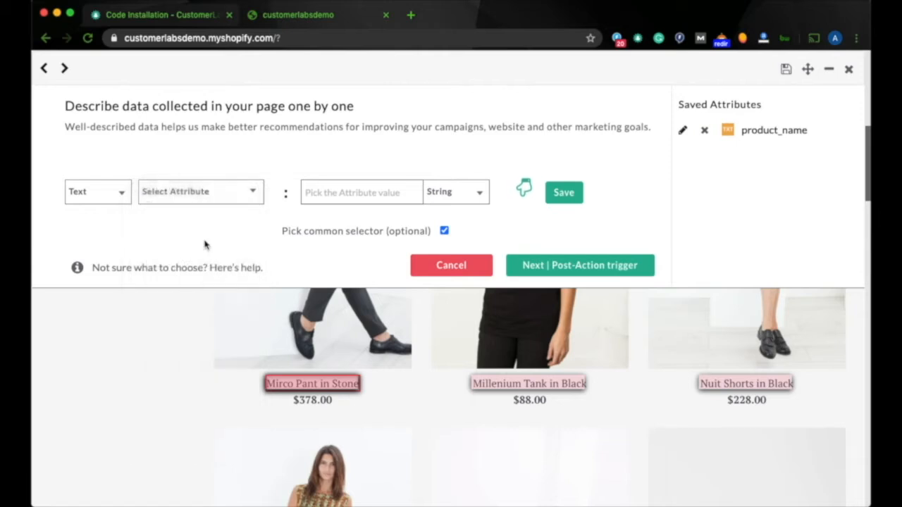
click(439, 204)
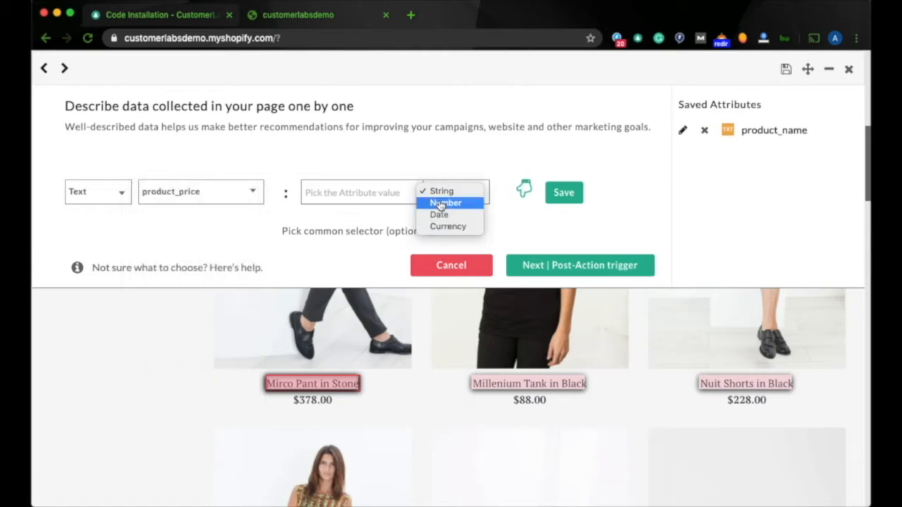
click(440, 204)
click(523, 193)
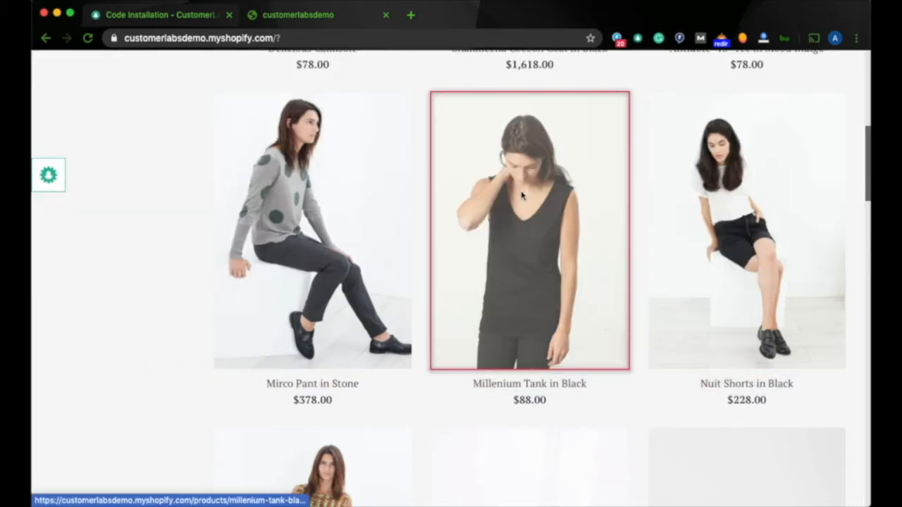
click(326, 401)
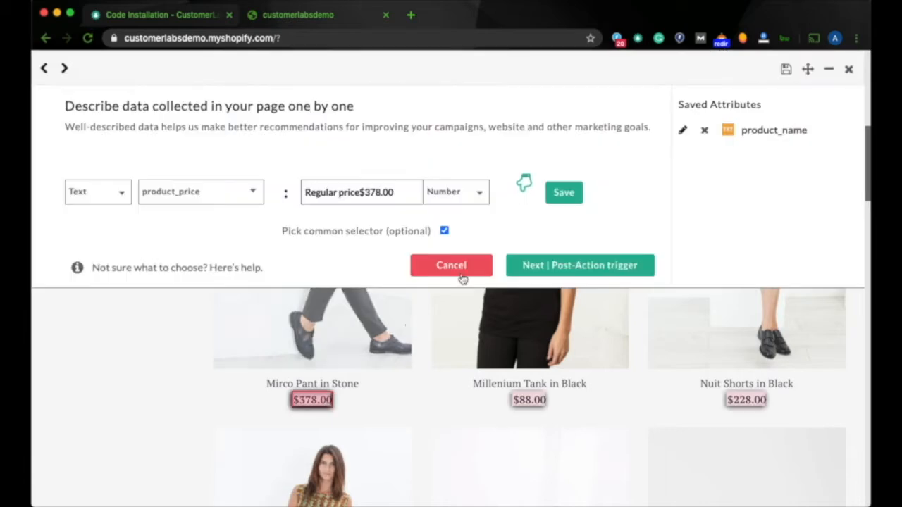
click(563, 202)
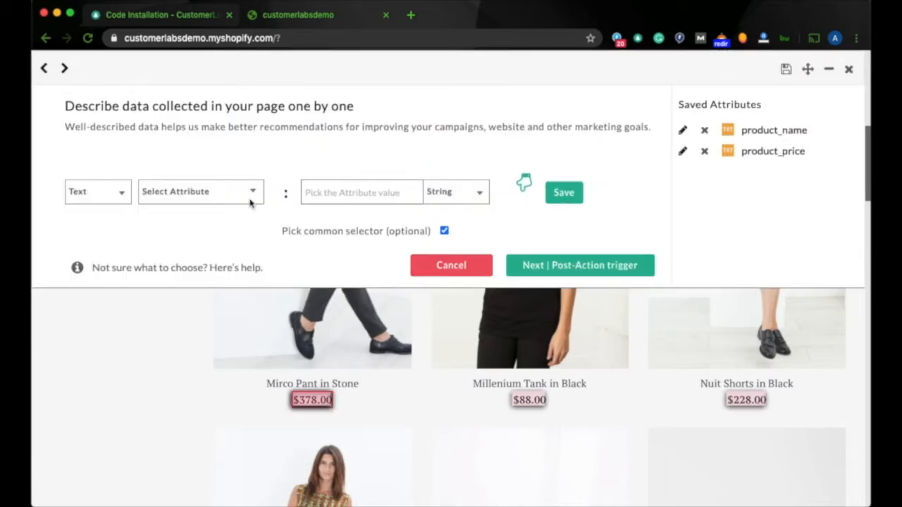
click(98, 197)
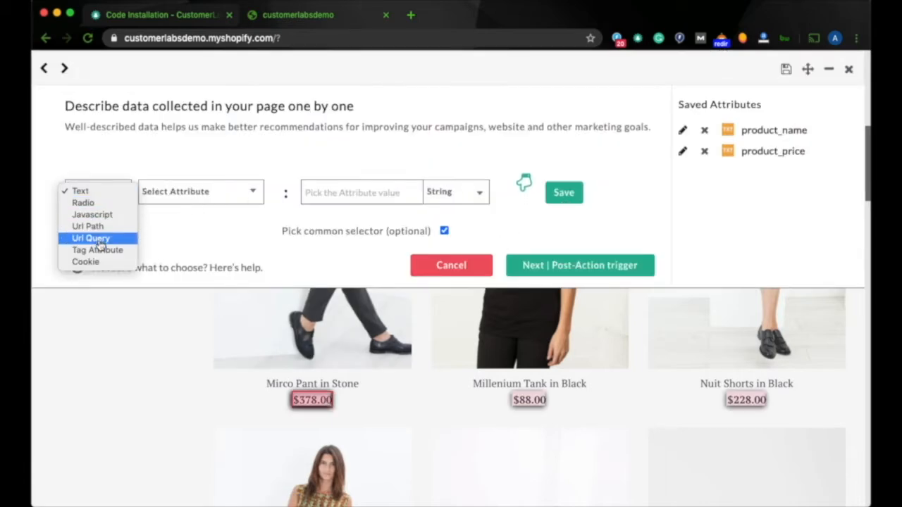
click(106, 192)
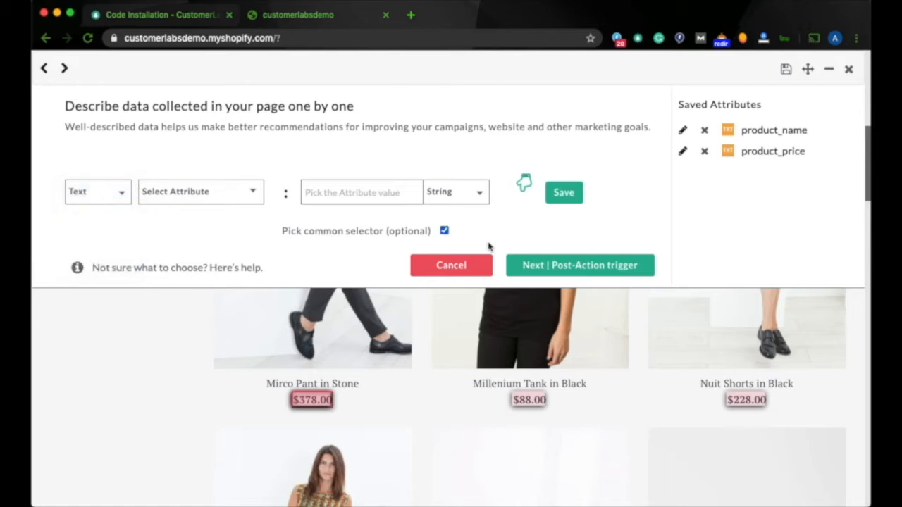
Proceed to the post-action trigger, then open the Mirco Pant in Stone product page and highlight the products part of its URL.
click(527, 265)
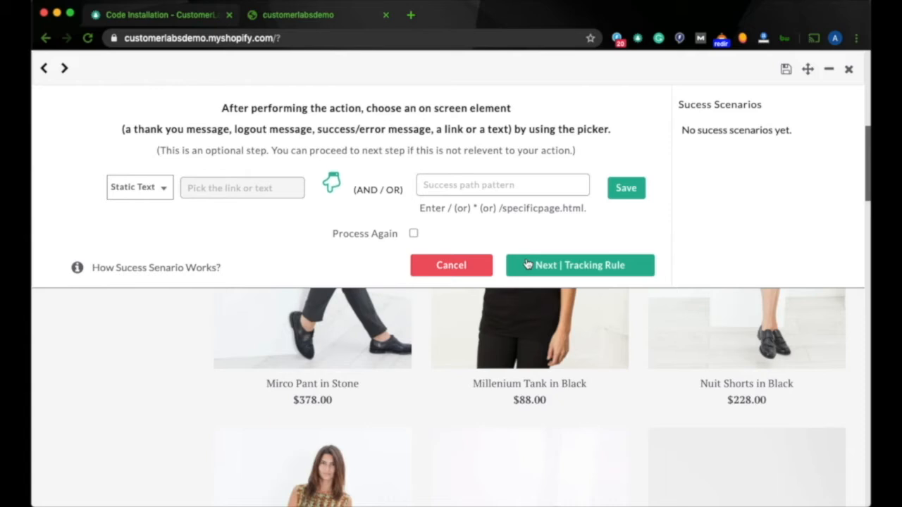
click(828, 69)
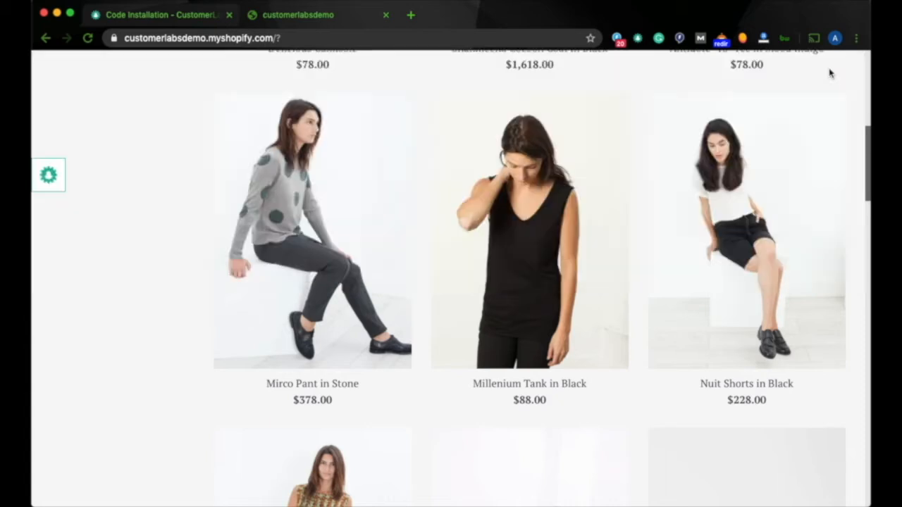
click(347, 177)
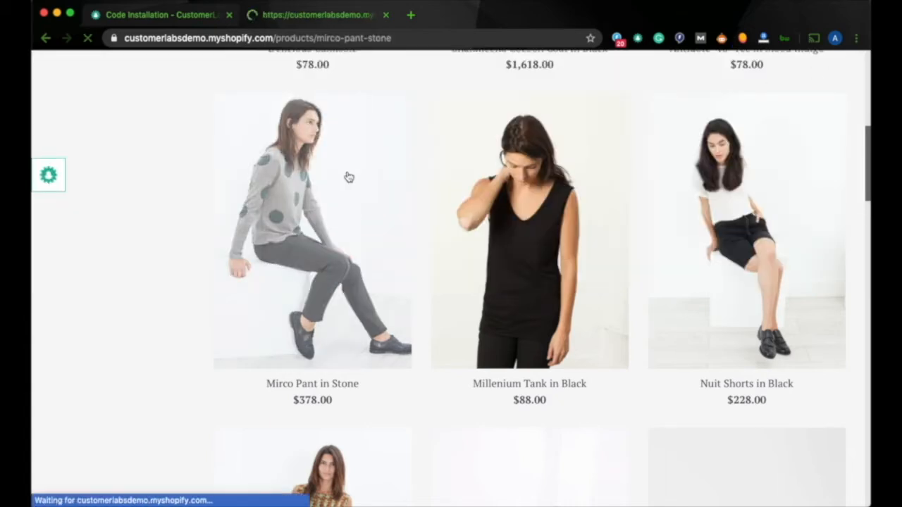
click(287, 38)
double_click(287, 38)
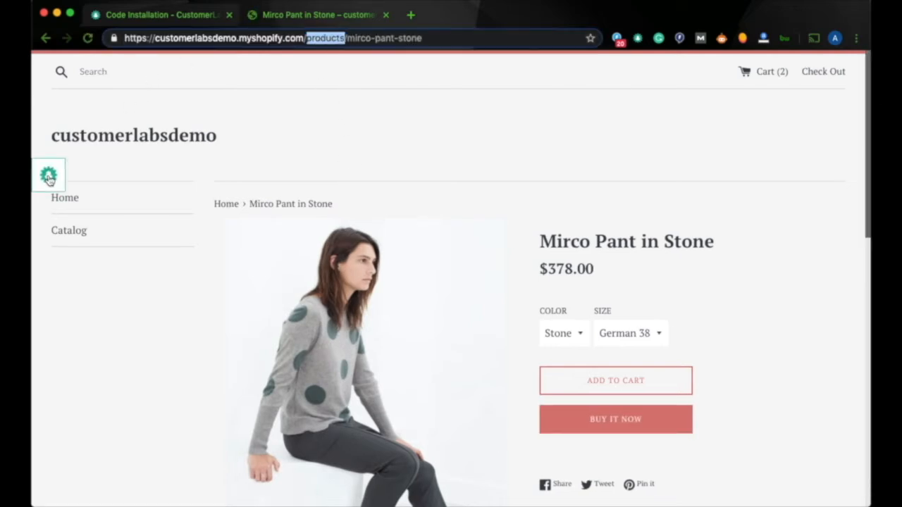
Enter /products/* as the success path pattern for the Product clicked action and save the success scenario.
click(48, 177)
text(/products/*)
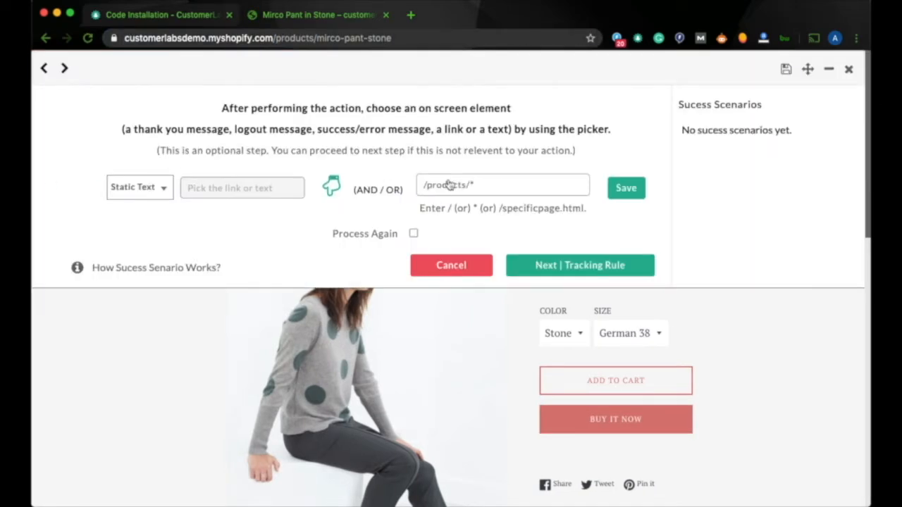
click(612, 190)
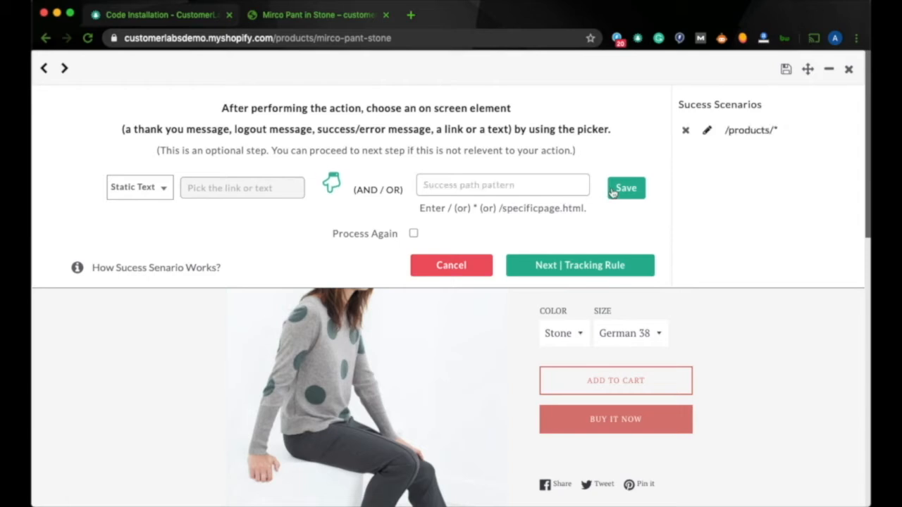
Add a tracking rule covering all pages and save the Product clicked action.
click(585, 267)
click(439, 177)
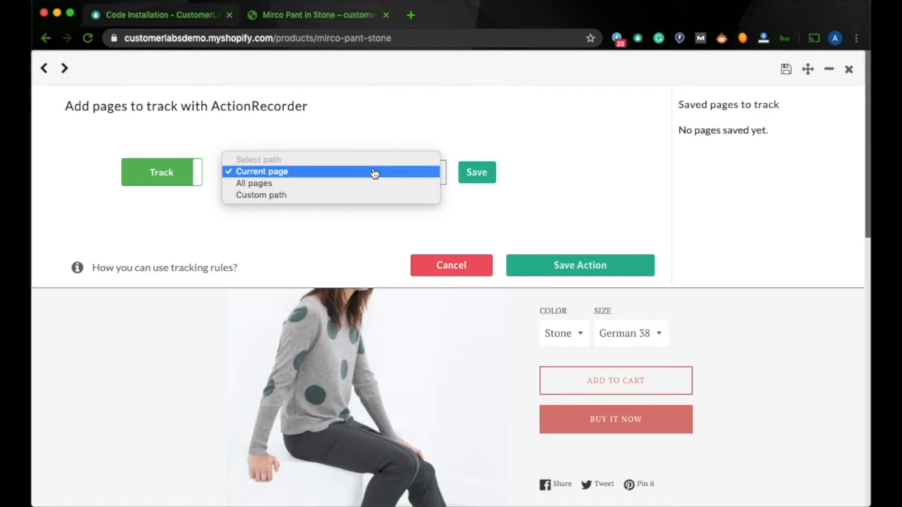
click(332, 183)
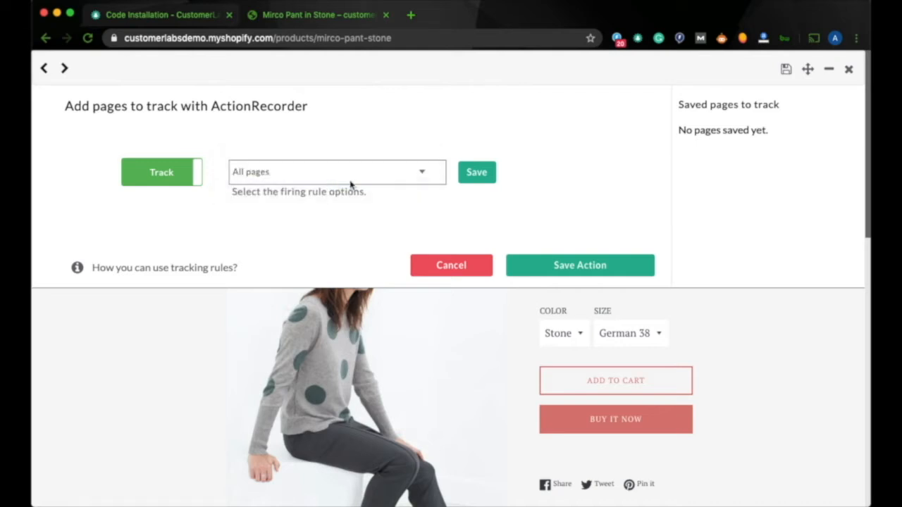
click(474, 175)
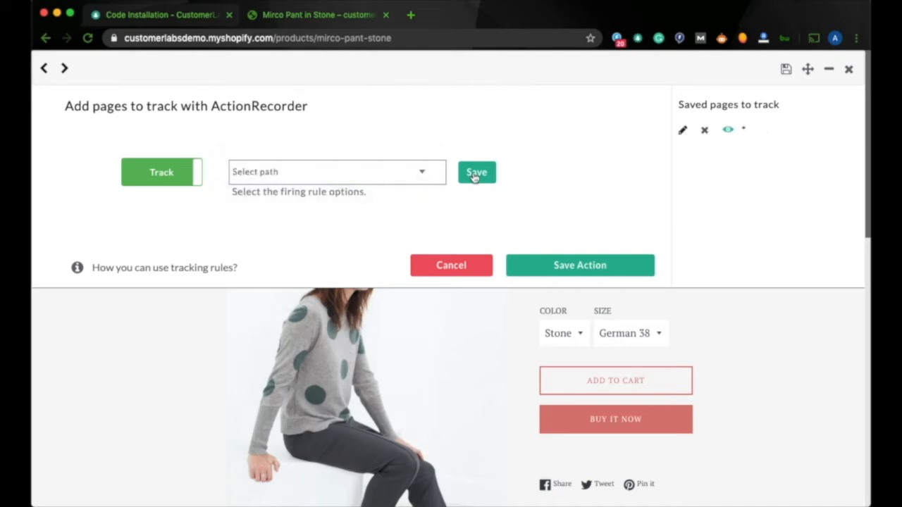
click(529, 264)
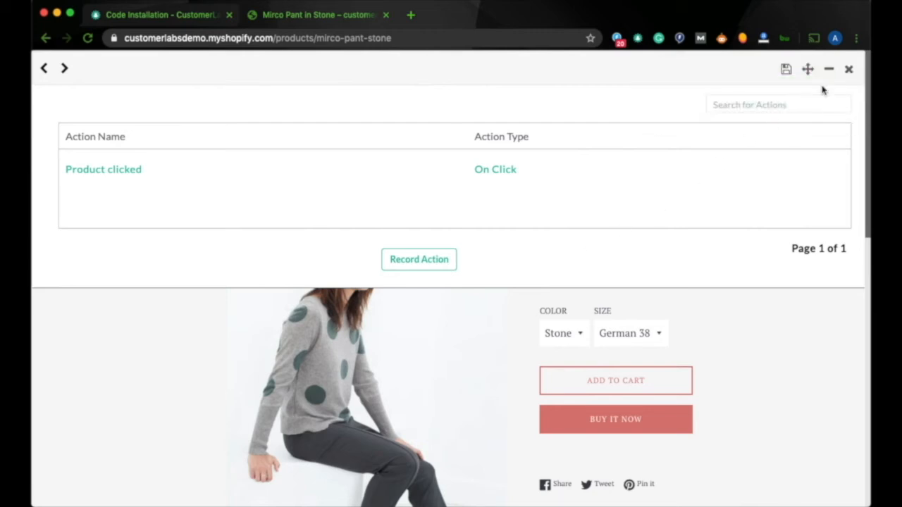
click(829, 71)
scroll(789, 283, down, 3)
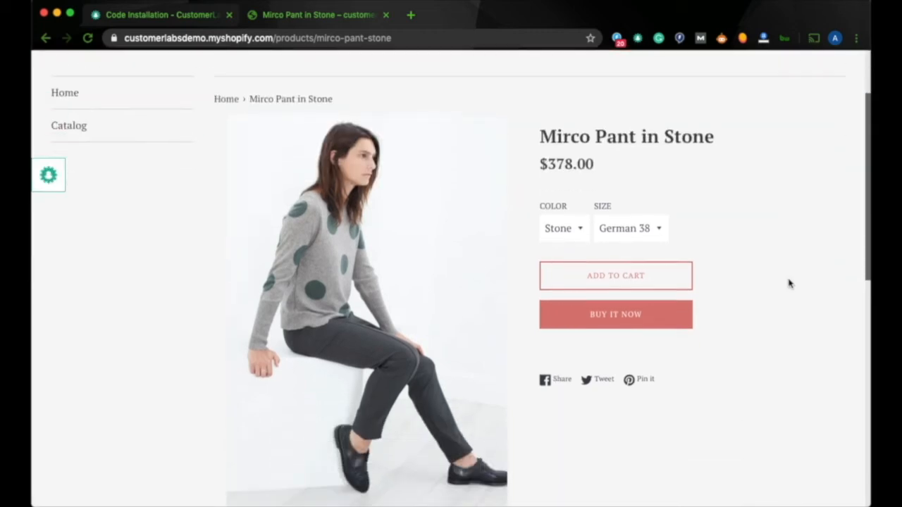
scroll(789, 284, down, 8)
scroll(789, 284, up, 8)
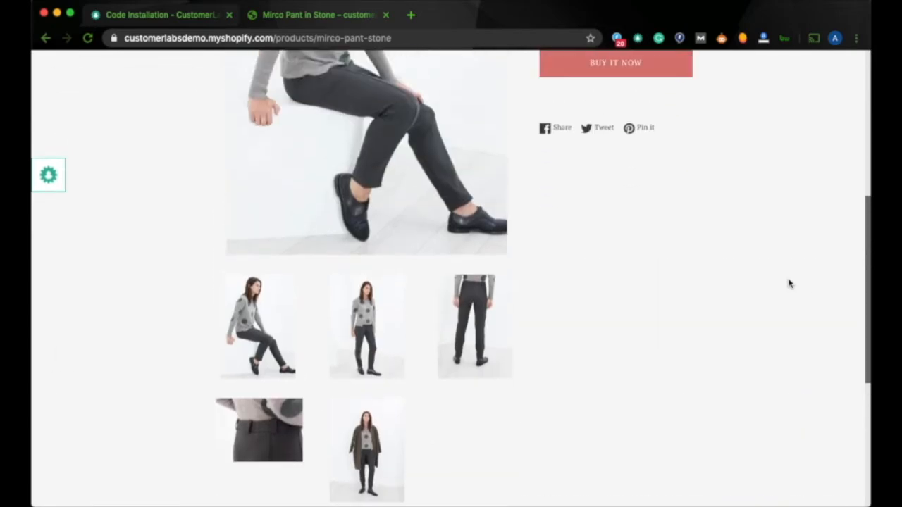
scroll(789, 283, up, 1)
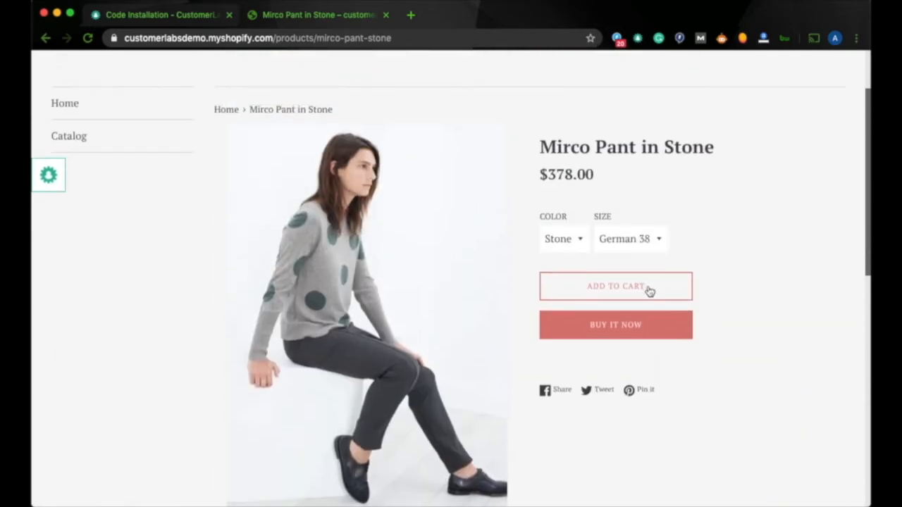
Record a new Added to cart action with type On Click, picking the product page's Add to Cart button as its element.
click(48, 177)
click(409, 267)
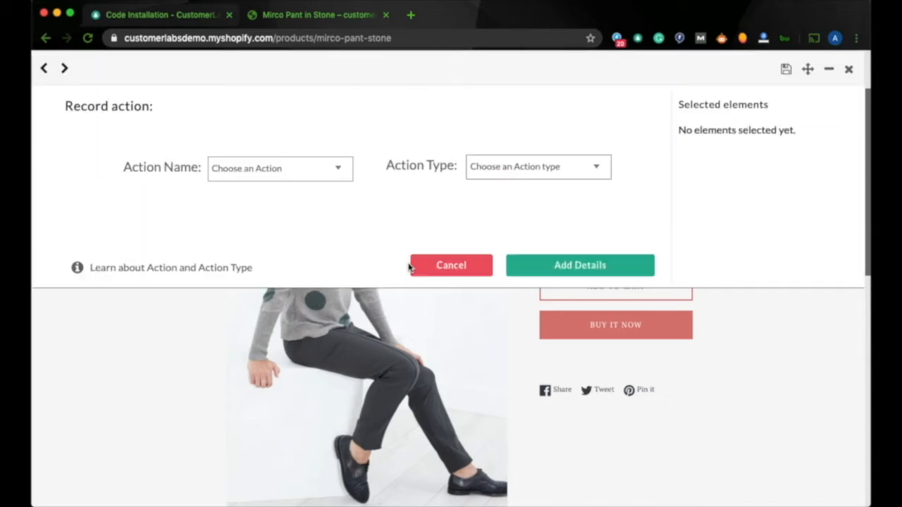
click(314, 176)
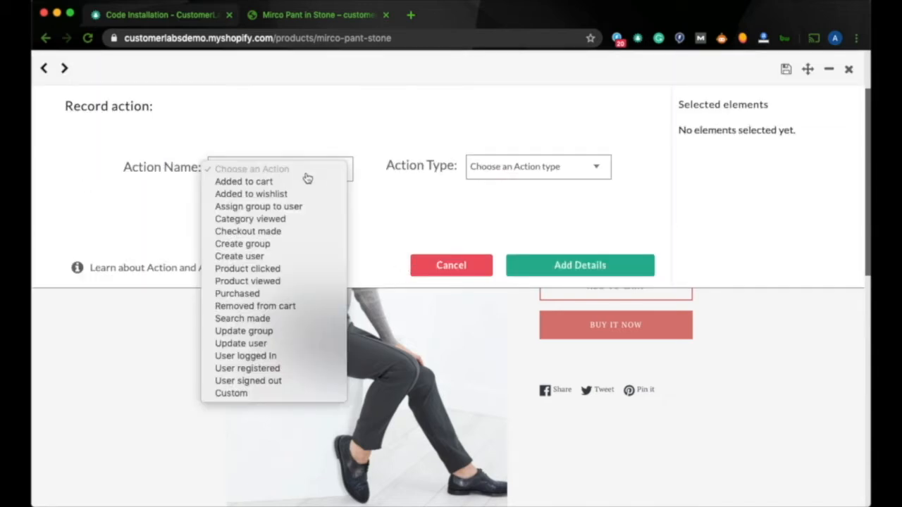
click(288, 181)
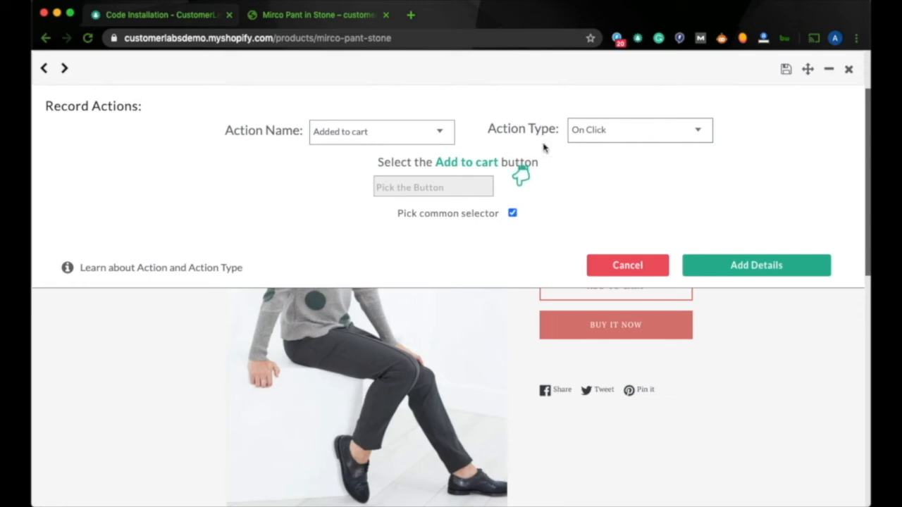
click(646, 131)
click(628, 133)
click(525, 182)
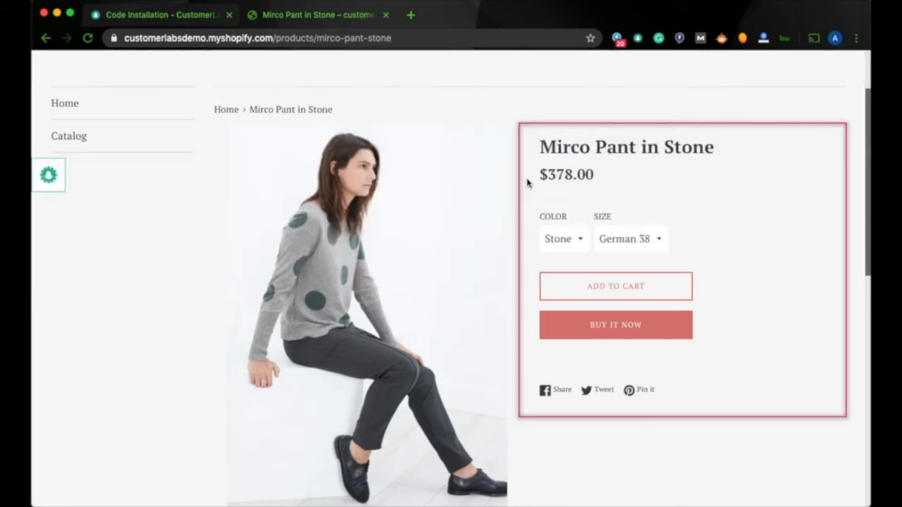
click(559, 294)
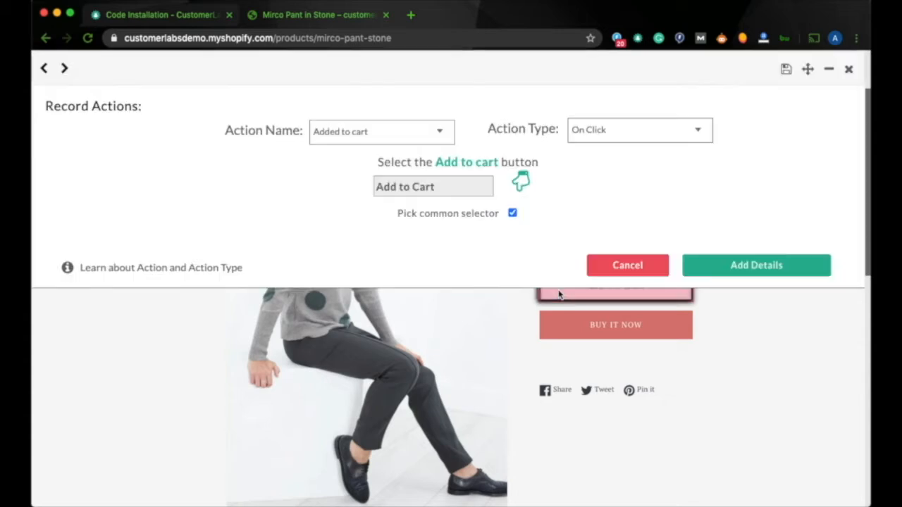
Add a product_name attribute to the Added to cart action, picking its value from the product page's title, and save it.
click(713, 267)
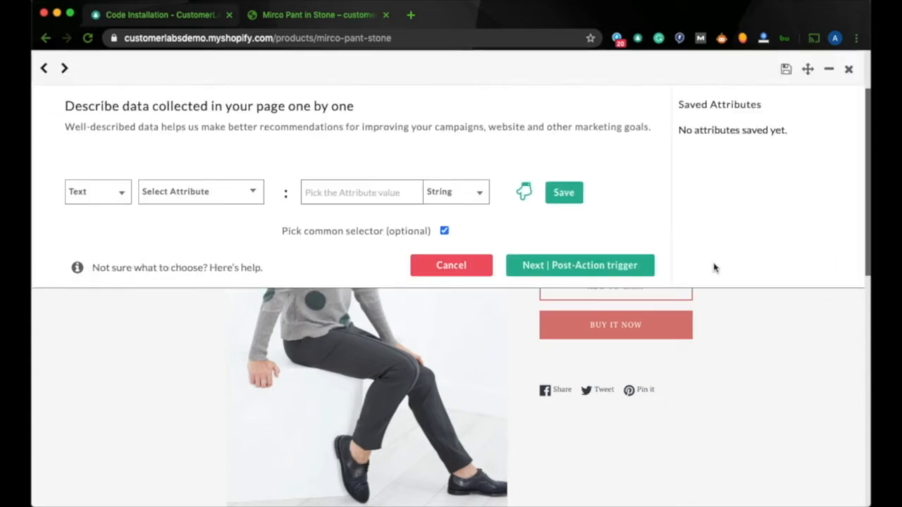
click(224, 187)
click(203, 202)
click(526, 193)
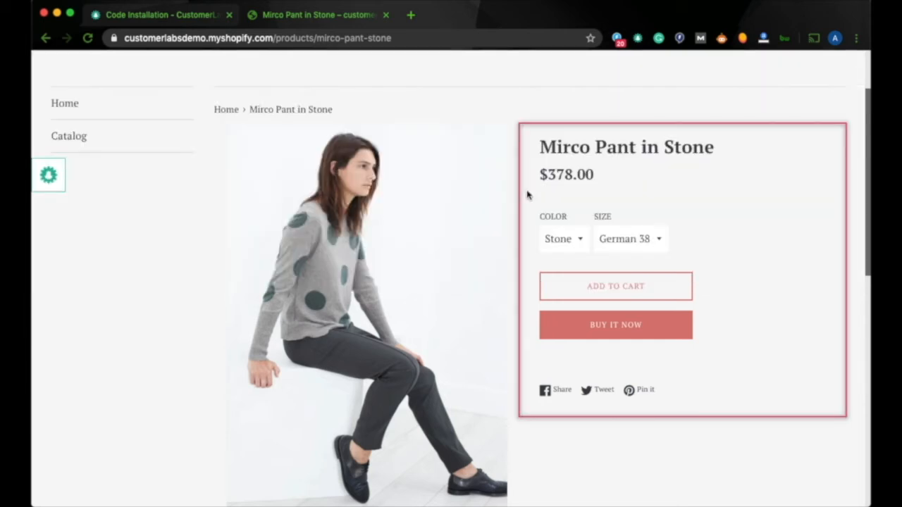
click(574, 157)
click(564, 193)
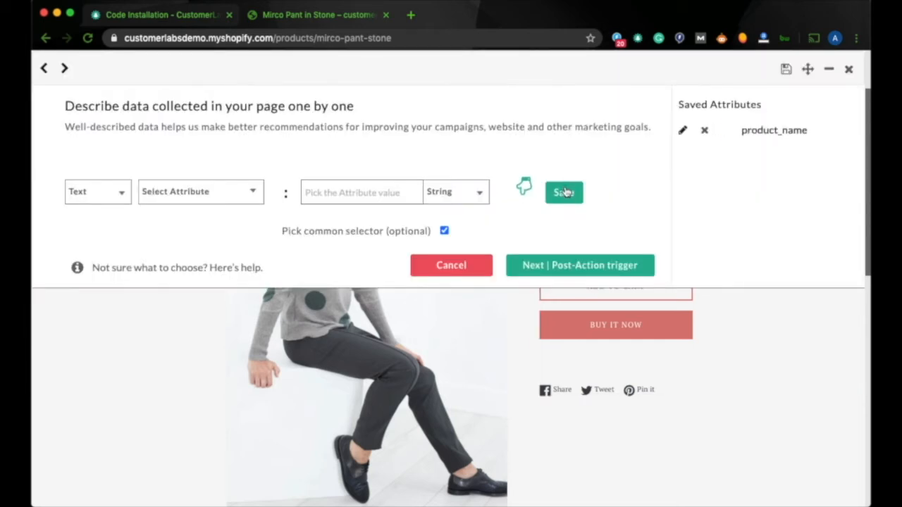
Add a product_price attribute of type Number to the Added to cart action, picking its value from the product page's price, and save it.
click(236, 192)
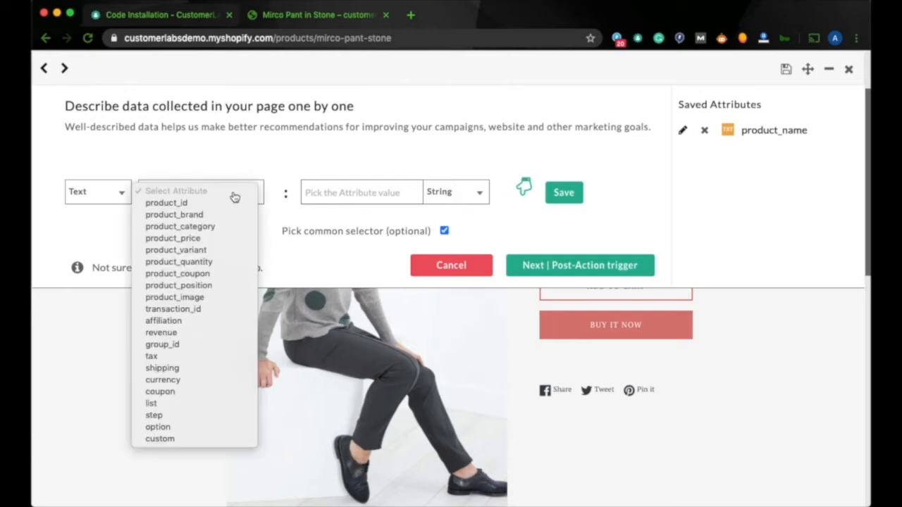
click(209, 240)
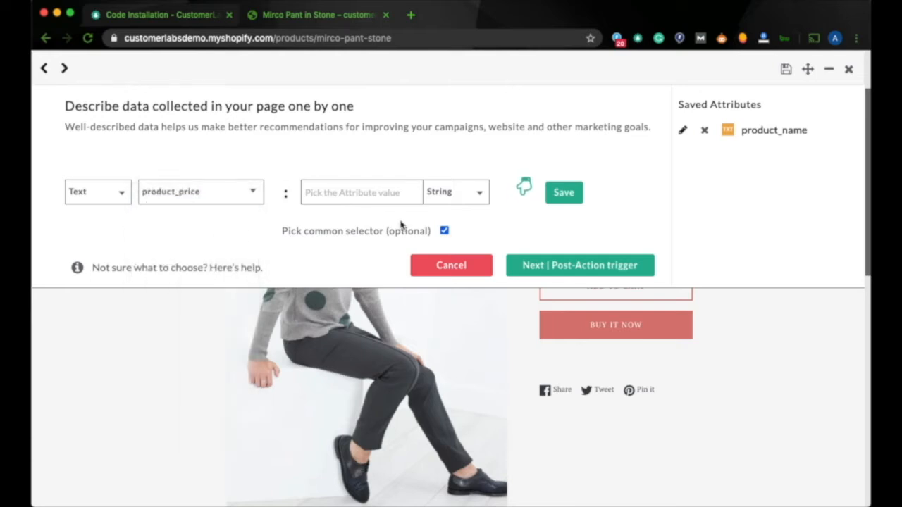
click(447, 198)
click(448, 204)
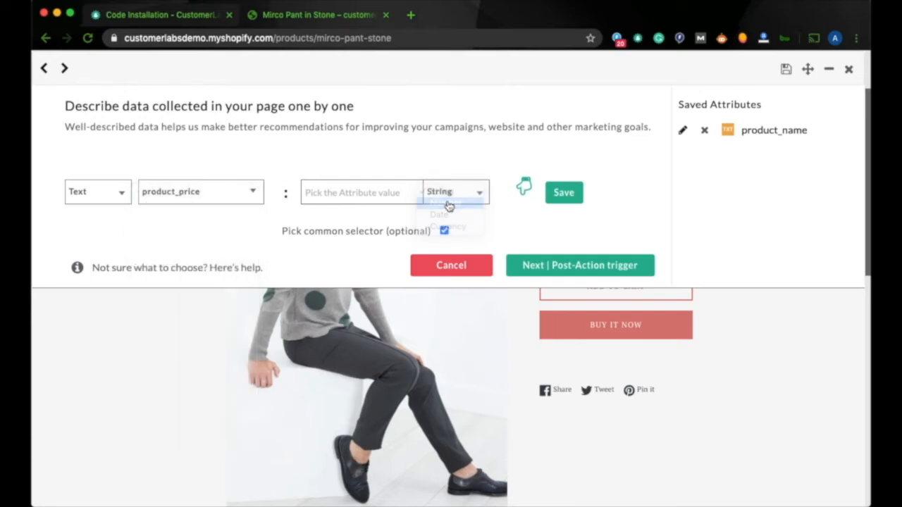
click(520, 195)
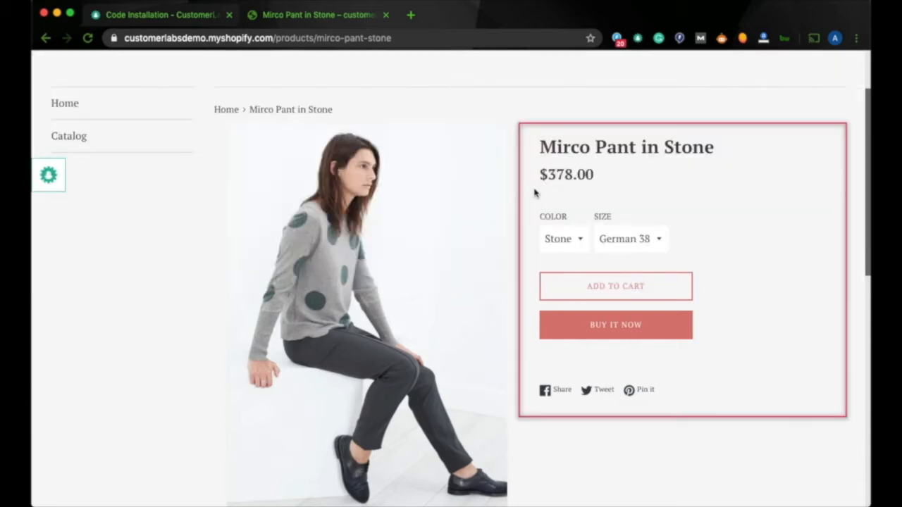
click(546, 179)
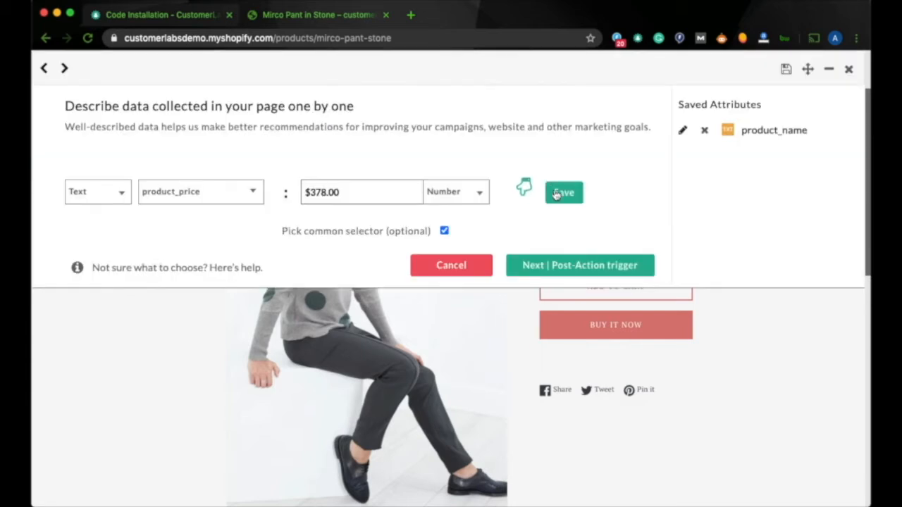
click(556, 195)
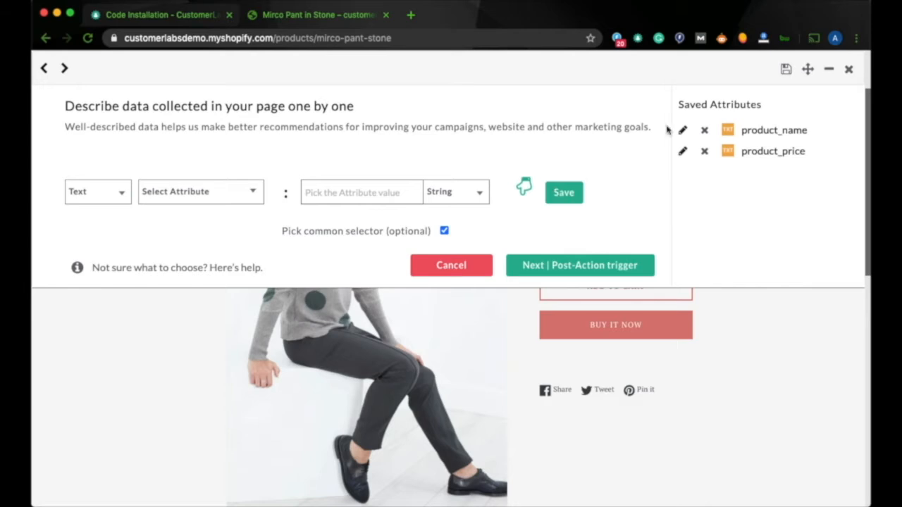
Add a product_variant attribute to the Added to cart action, picking its value from the product page's size selector, and save it.
click(829, 71)
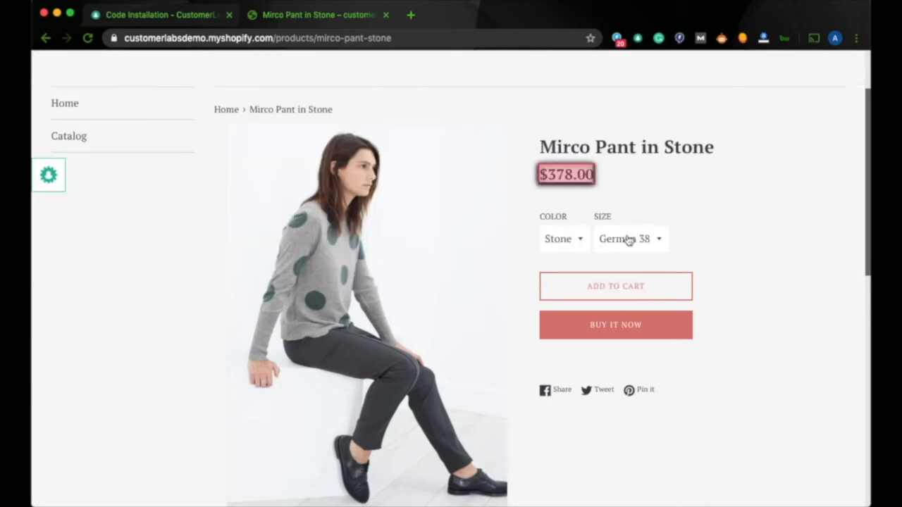
click(46, 177)
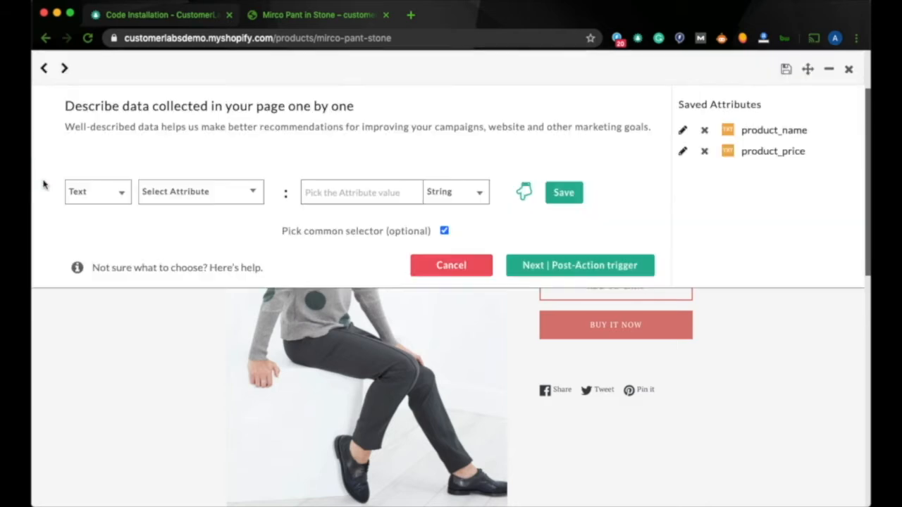
click(155, 194)
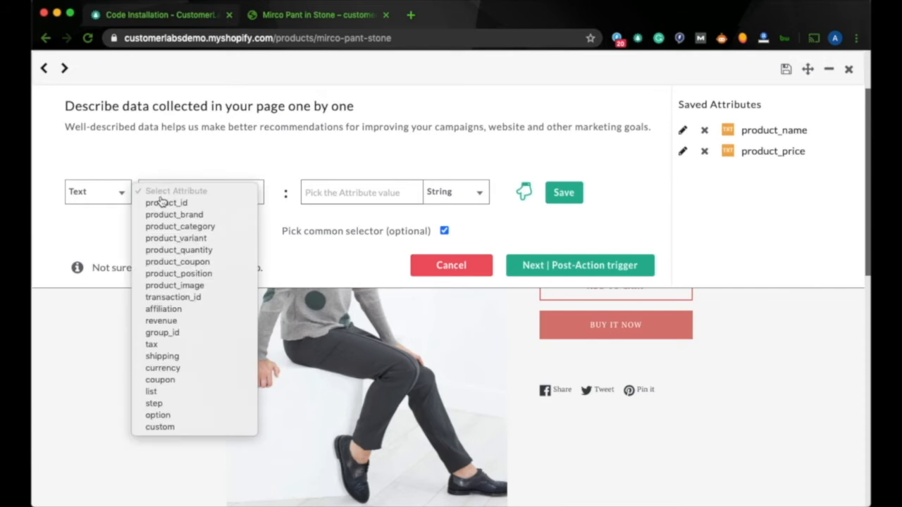
click(168, 239)
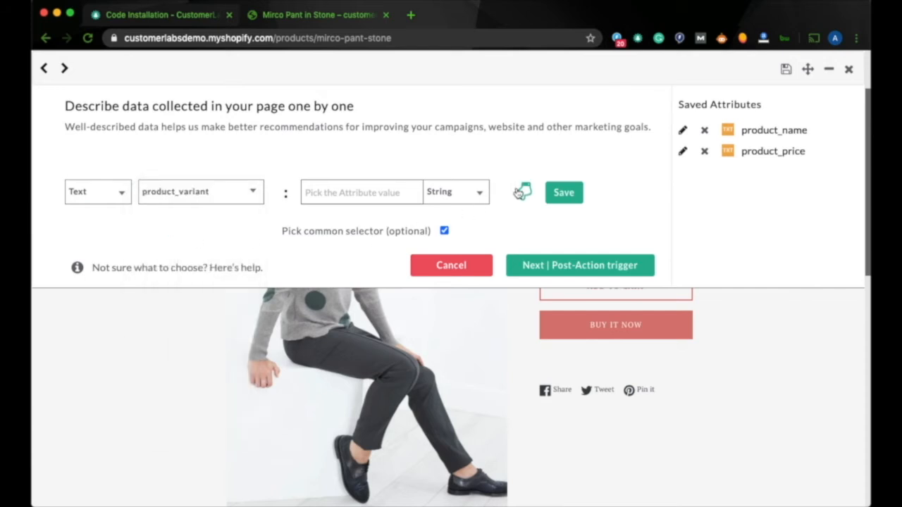
click(476, 193)
click(456, 192)
click(520, 196)
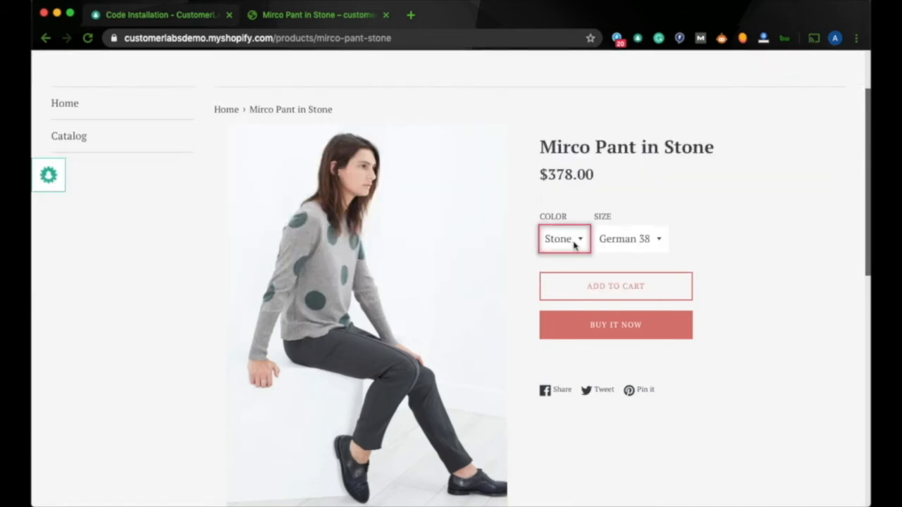
click(601, 247)
click(563, 195)
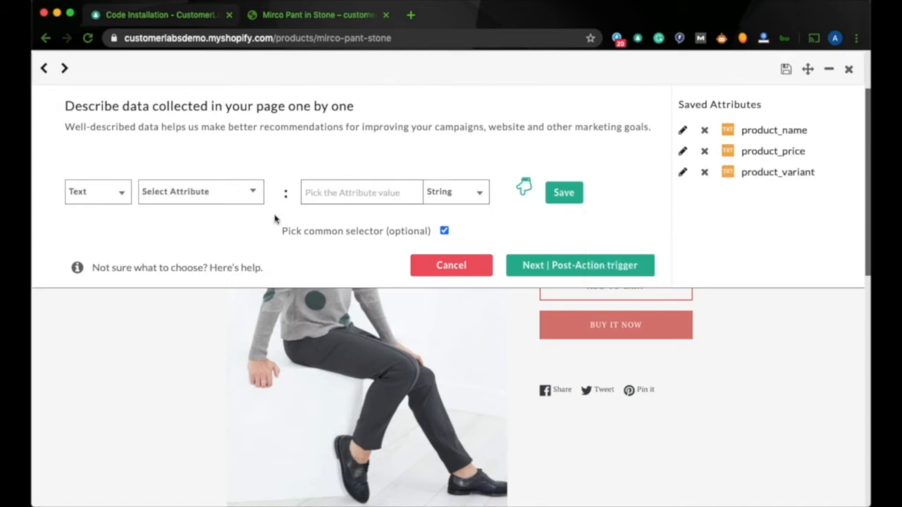
Proceed to the post-action trigger and add the product to the cart on the store page to produce its success message.
click(223, 196)
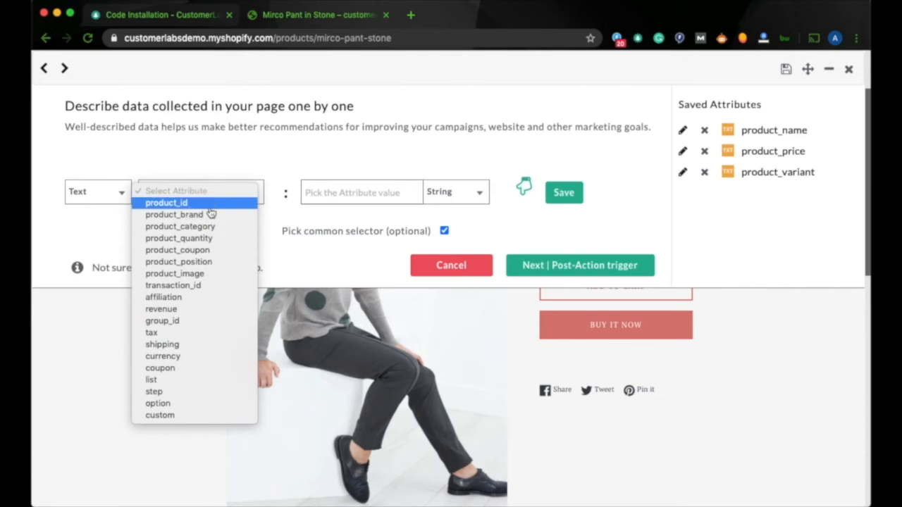
click(532, 265)
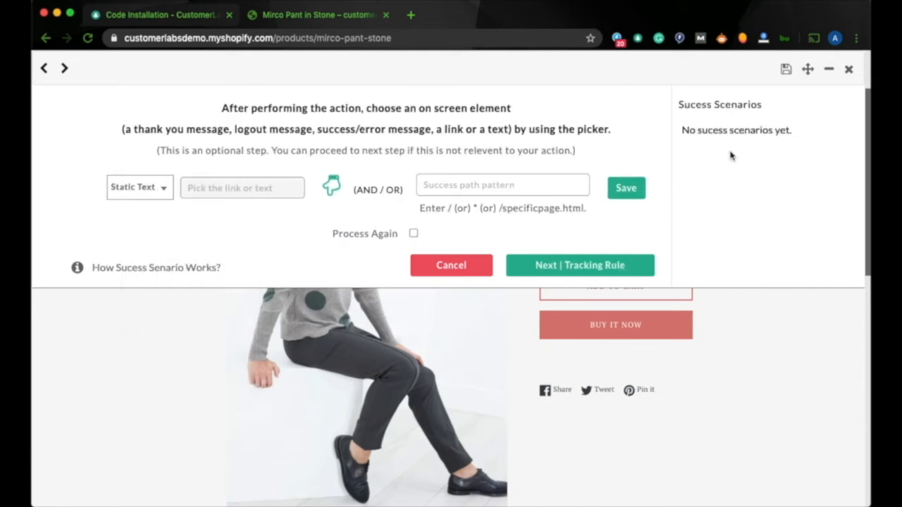
click(828, 70)
click(673, 281)
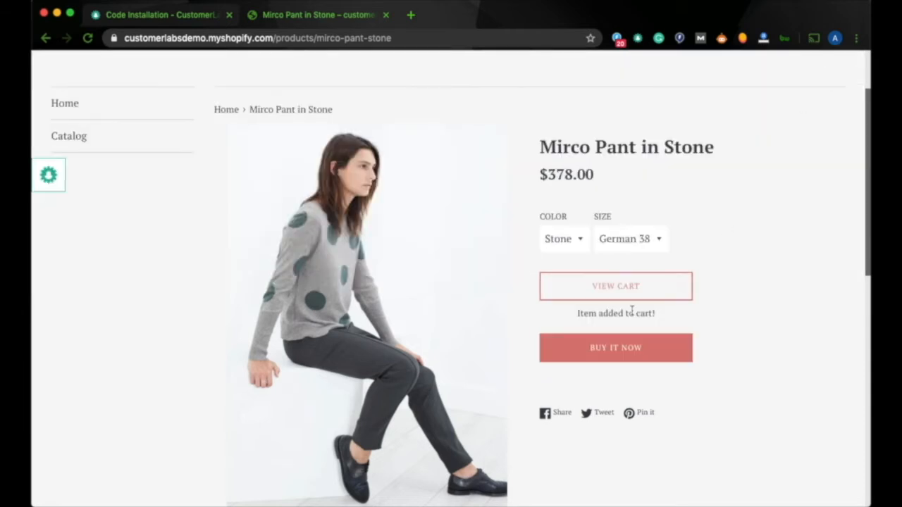
click(48, 175)
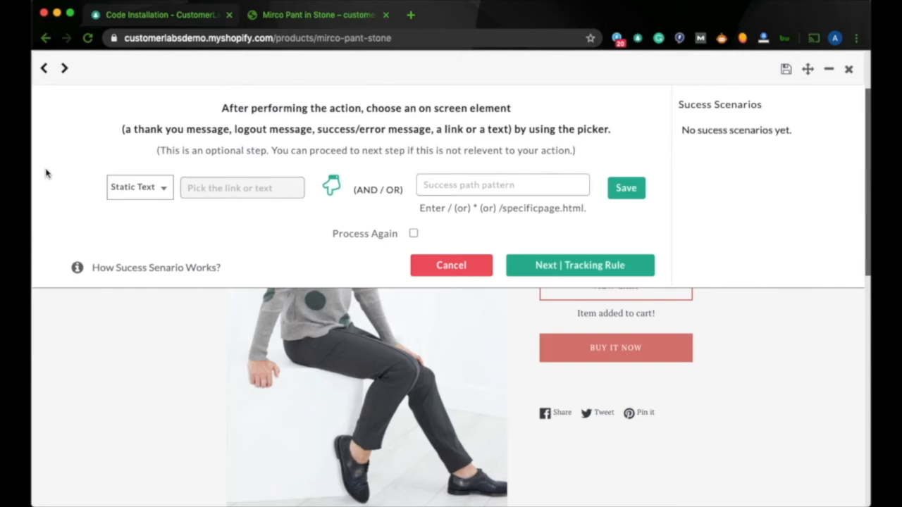
Save a success scenario using the static text "Item added to cart!" picked from the page and the success path pattern *.
click(132, 187)
click(137, 185)
click(329, 187)
click(580, 314)
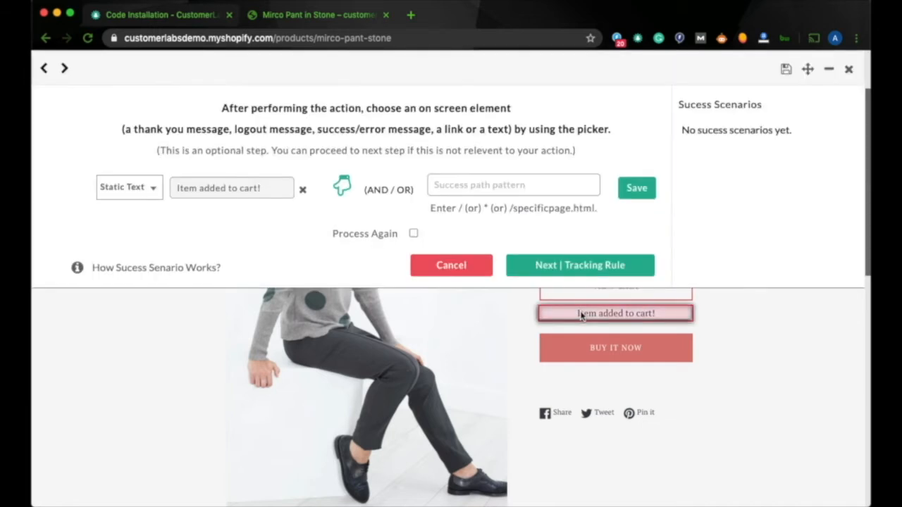
click(469, 183)
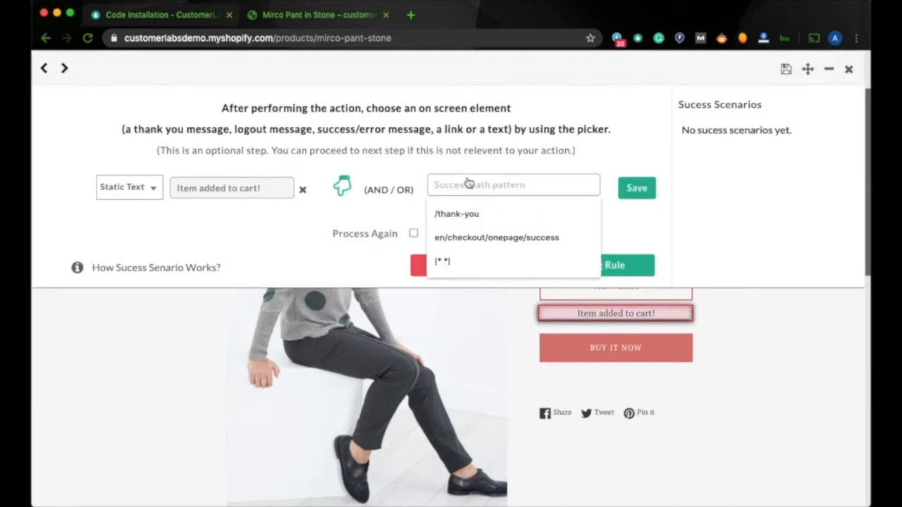
text(*)
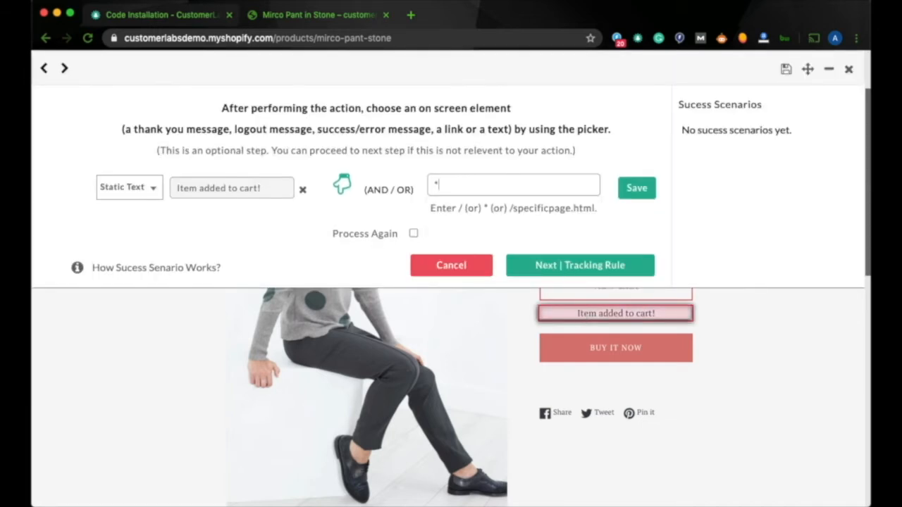
click(637, 186)
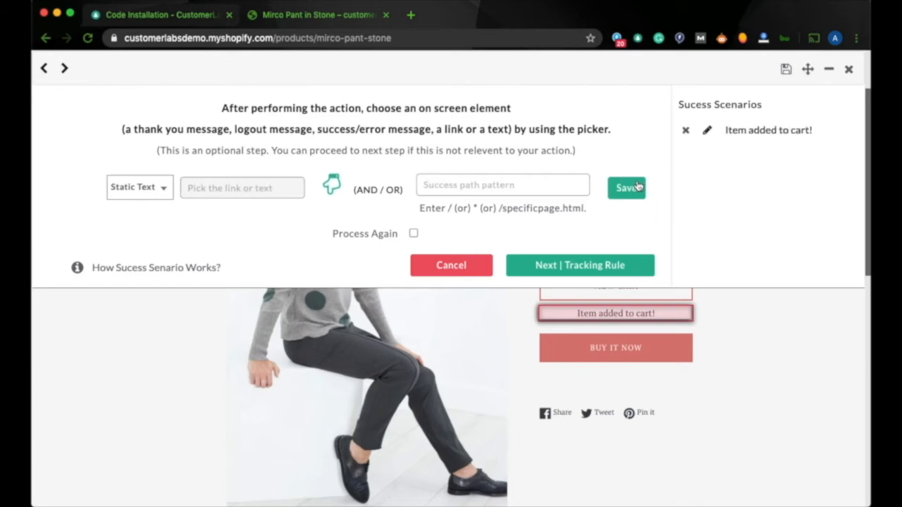
Save the Added to cart action with a tracking rule covering all pages, and save and close the recorder.
click(600, 266)
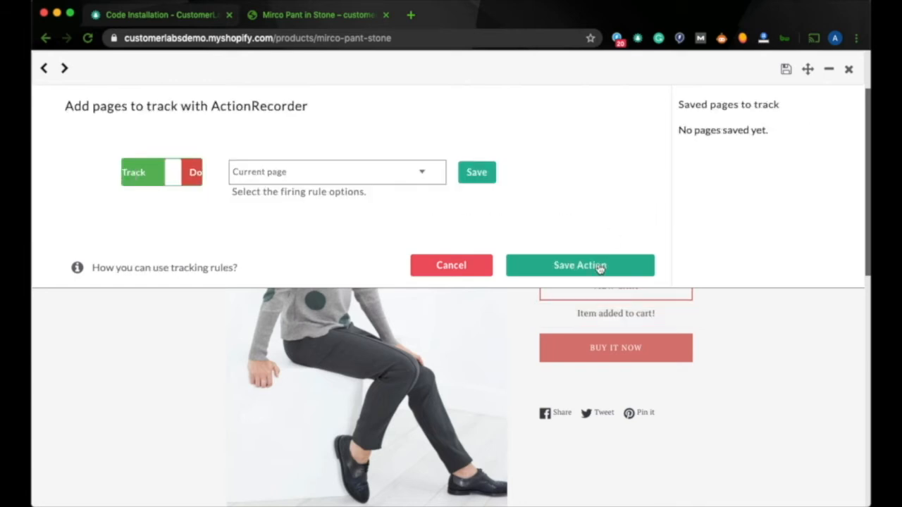
click(406, 182)
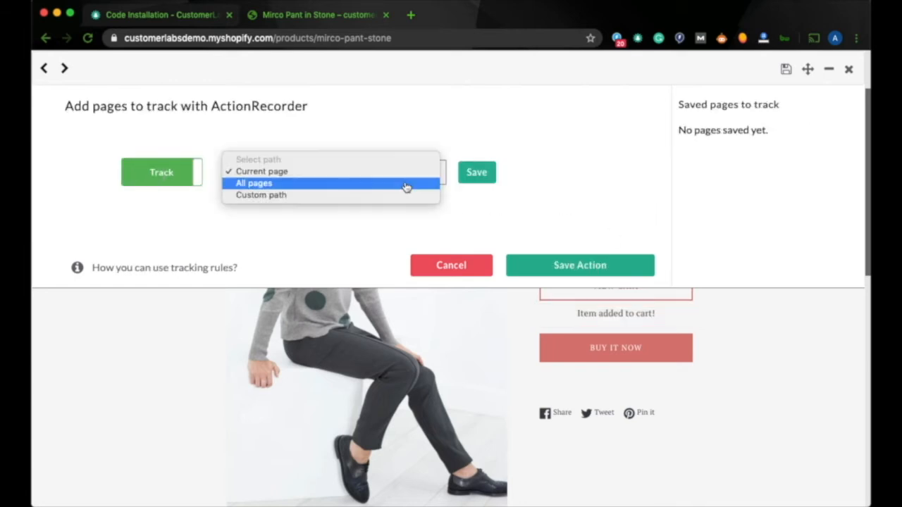
click(357, 190)
click(471, 175)
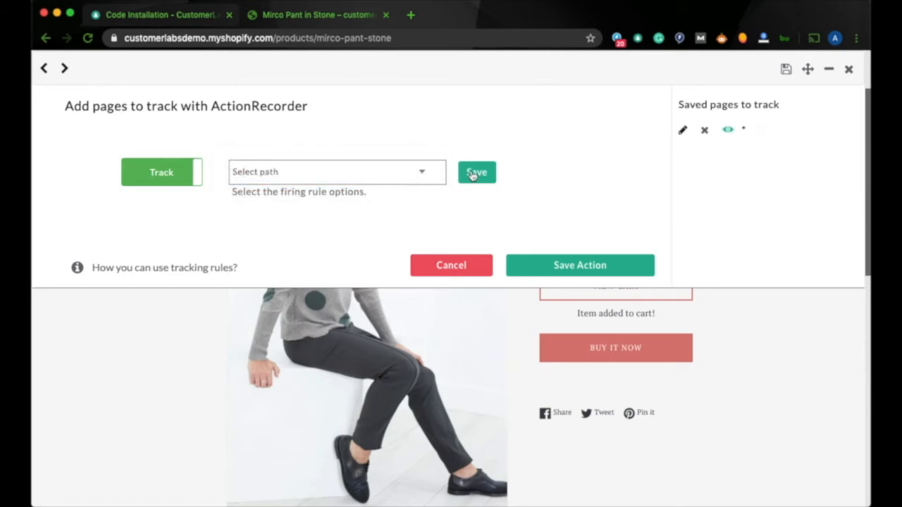
click(551, 268)
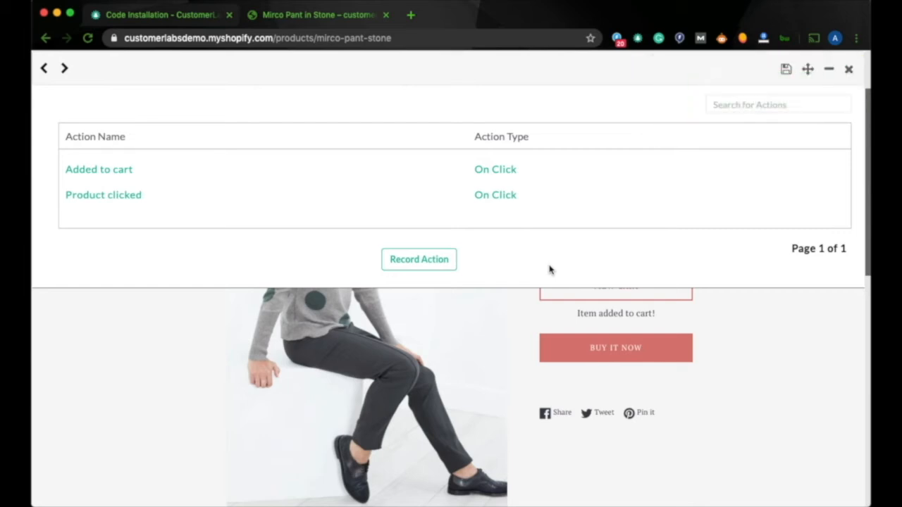
click(785, 70)
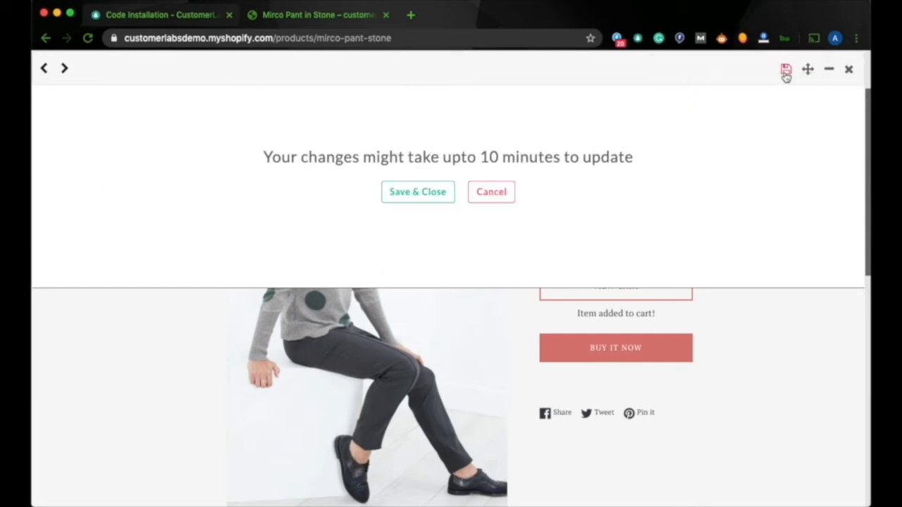
click(434, 200)
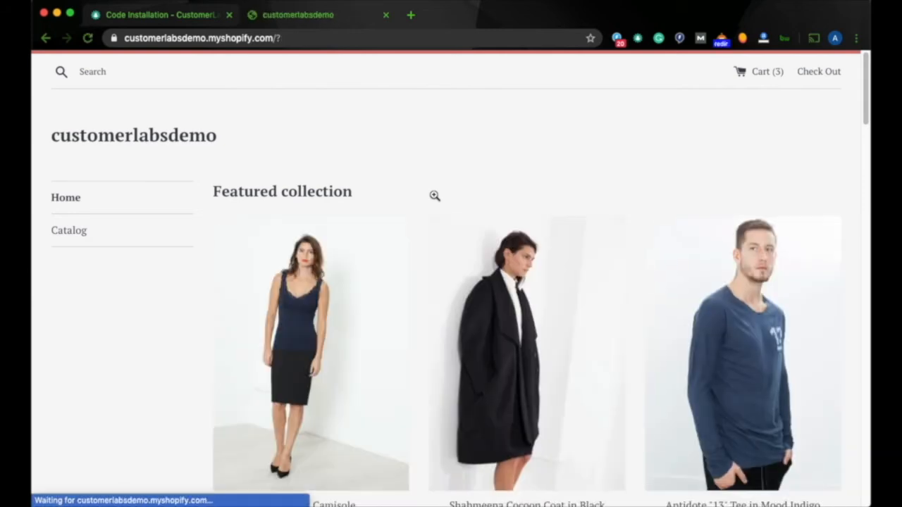
Switch to the CustomerLabs app and examine the product details of the latest Added to cart event under Verify Event Data.
click(202, 17)
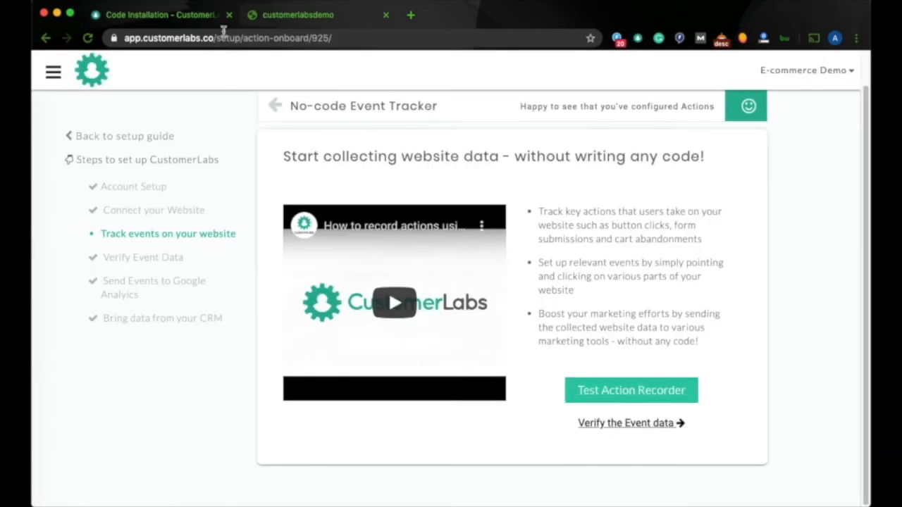
click(160, 273)
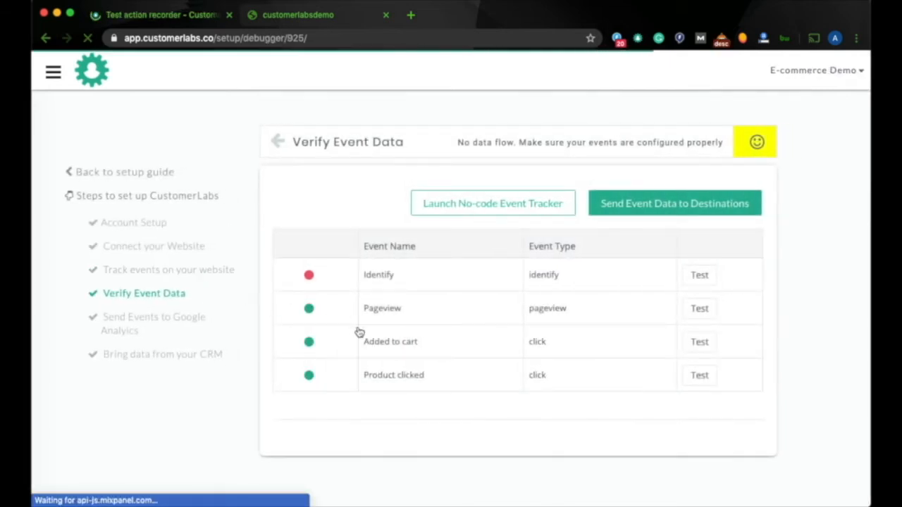
click(700, 342)
click(168, 103)
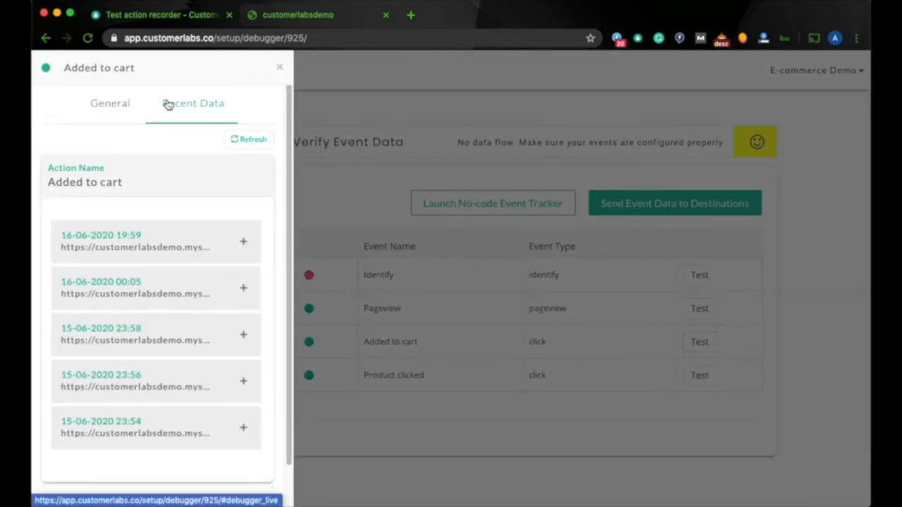
click(196, 237)
click(198, 289)
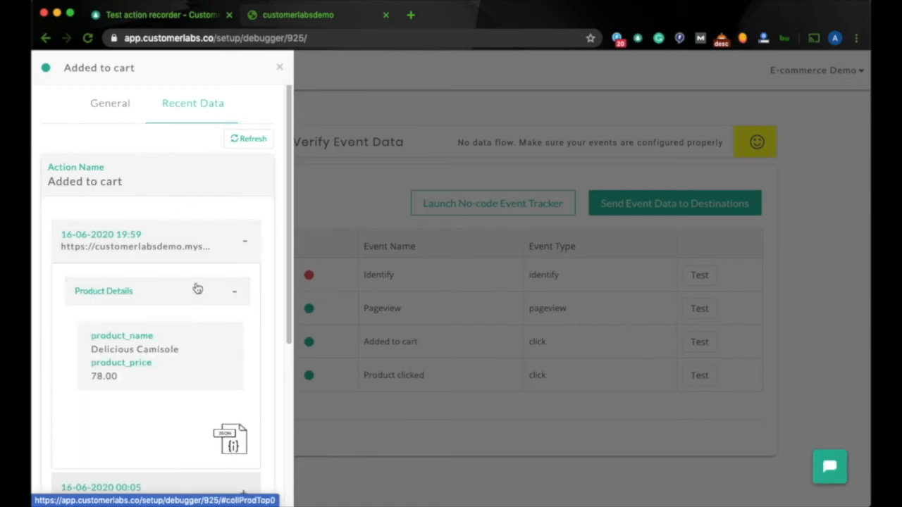
scroll(194, 343, down, 3)
scroll(194, 343, up, 3)
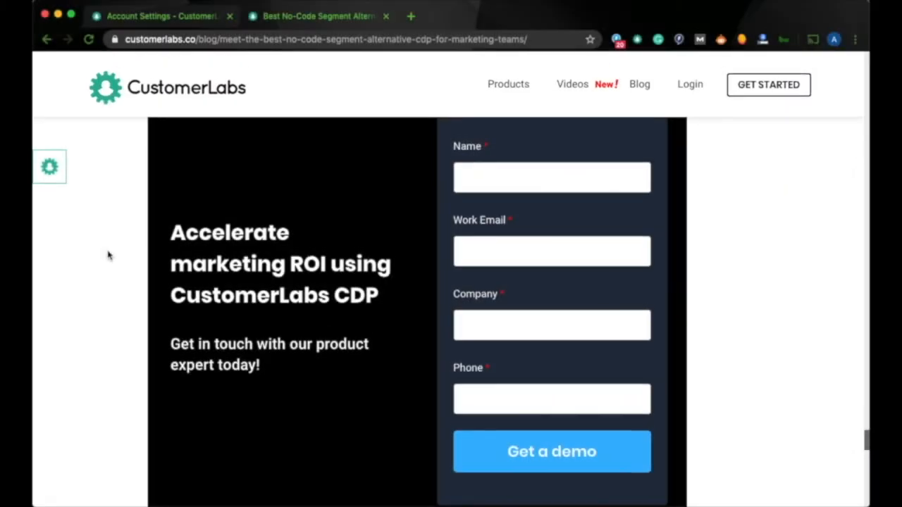
Start recording an action on the blog page, with action name User registered and action type On Form submit.
click(41, 175)
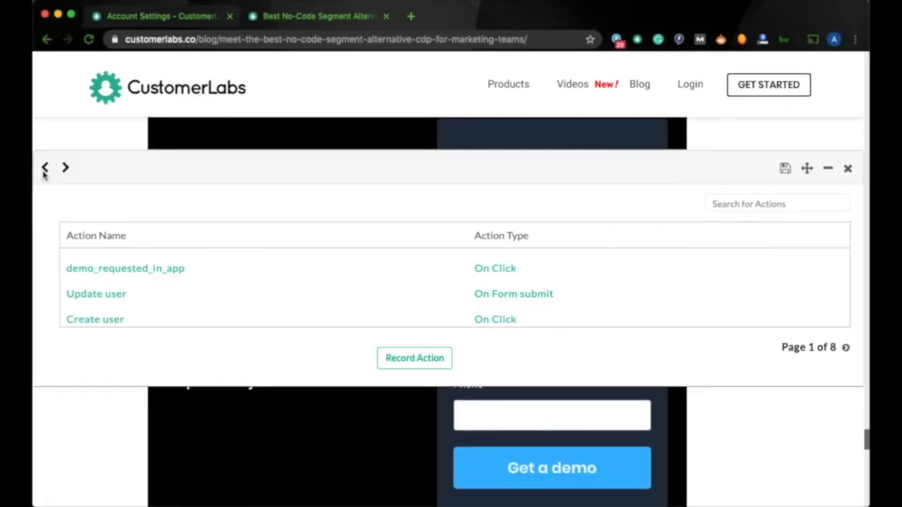
click(401, 360)
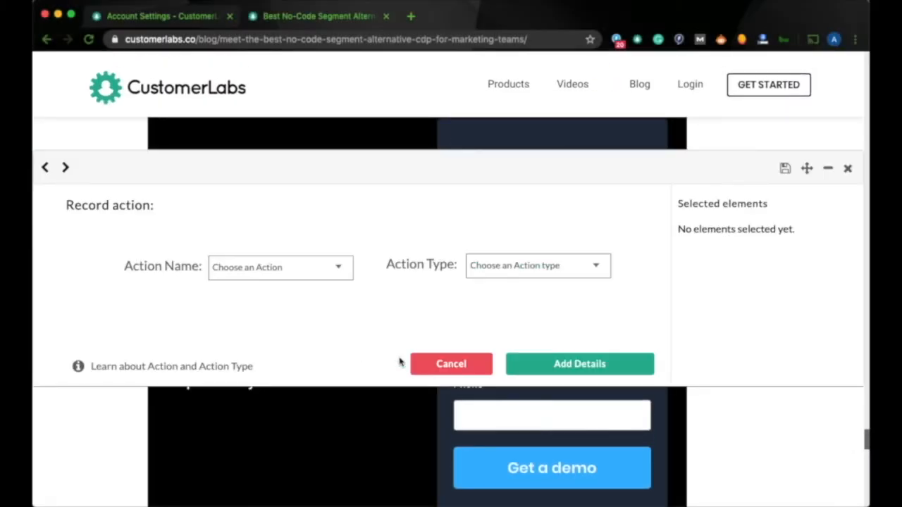
click(305, 274)
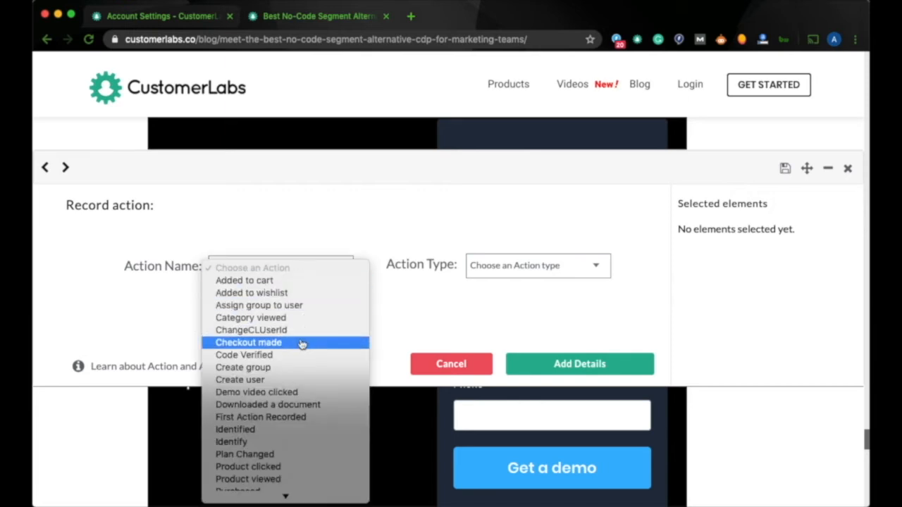
scroll(300, 345, down, 5)
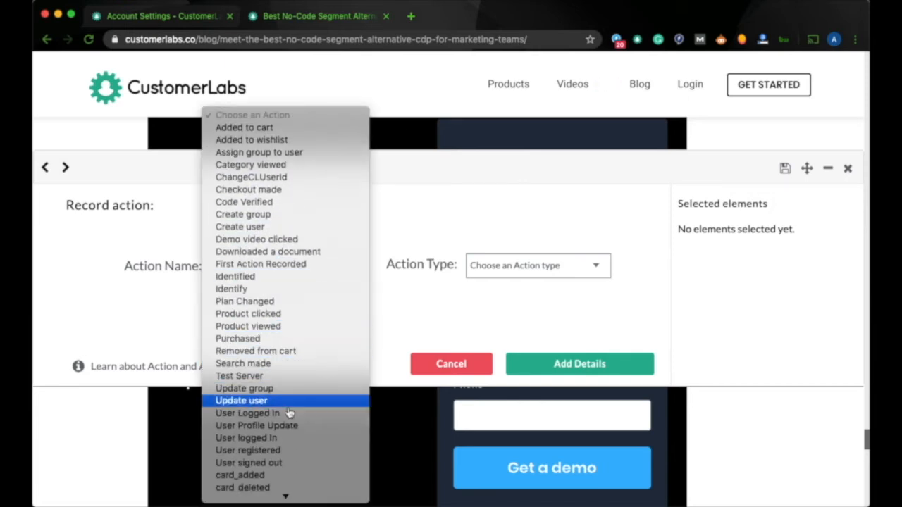
click(284, 452)
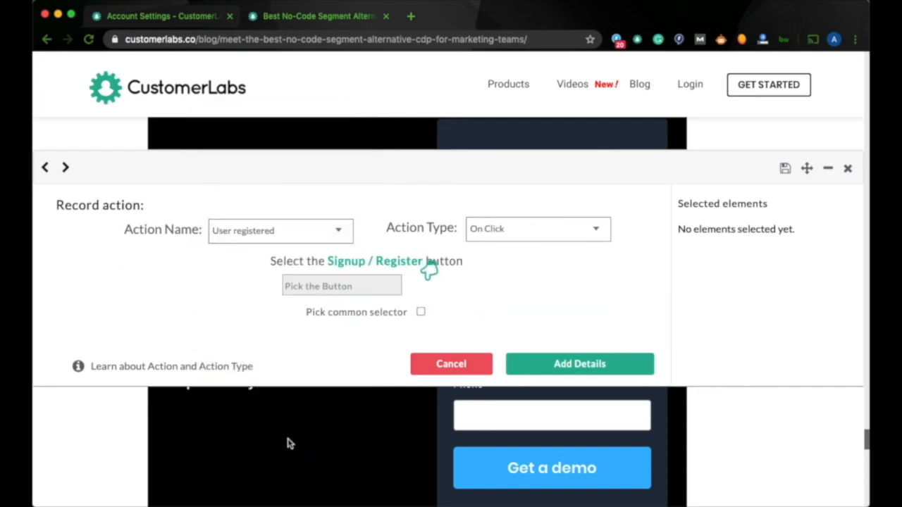
click(517, 231)
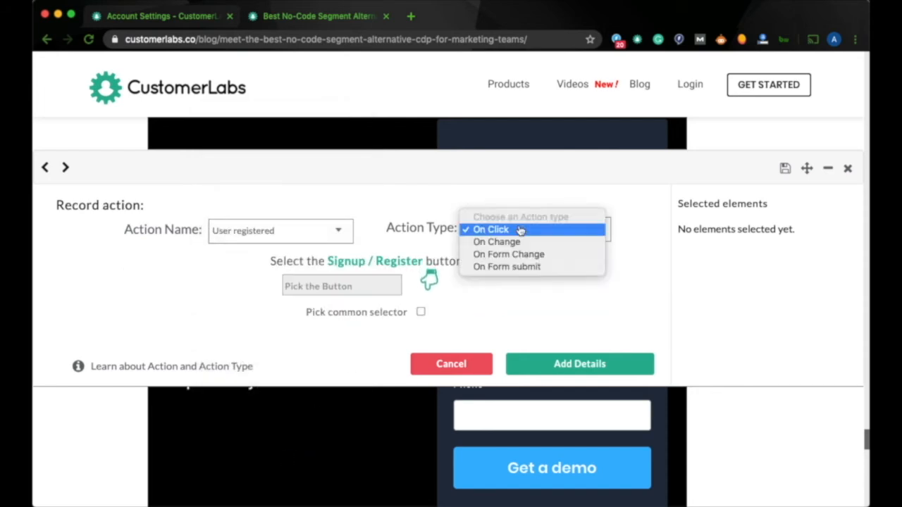
click(519, 267)
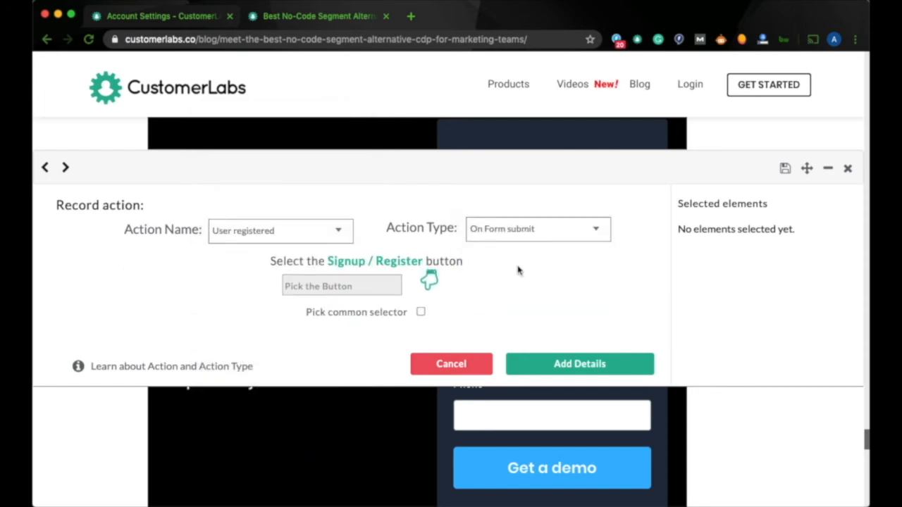
Select the demo form's Get a demo button as the Signup / Register button and proceed to adding details.
click(434, 280)
click(467, 460)
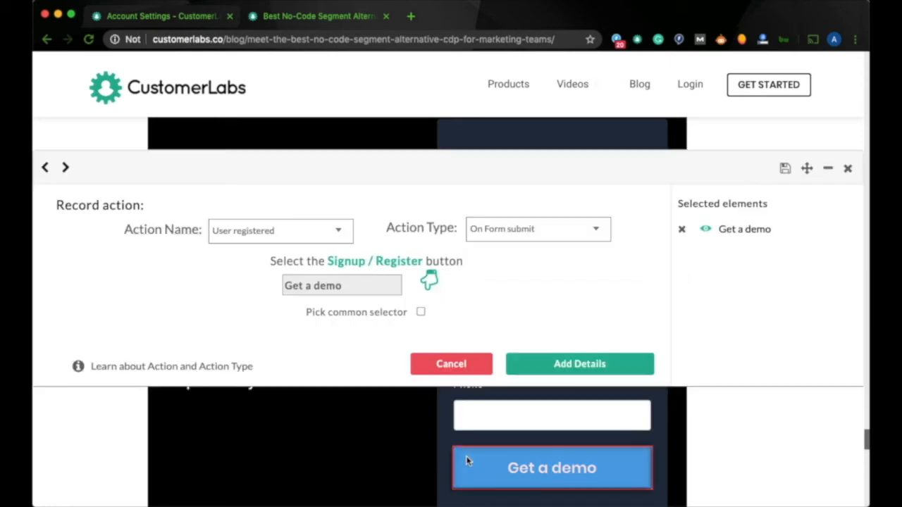
click(546, 373)
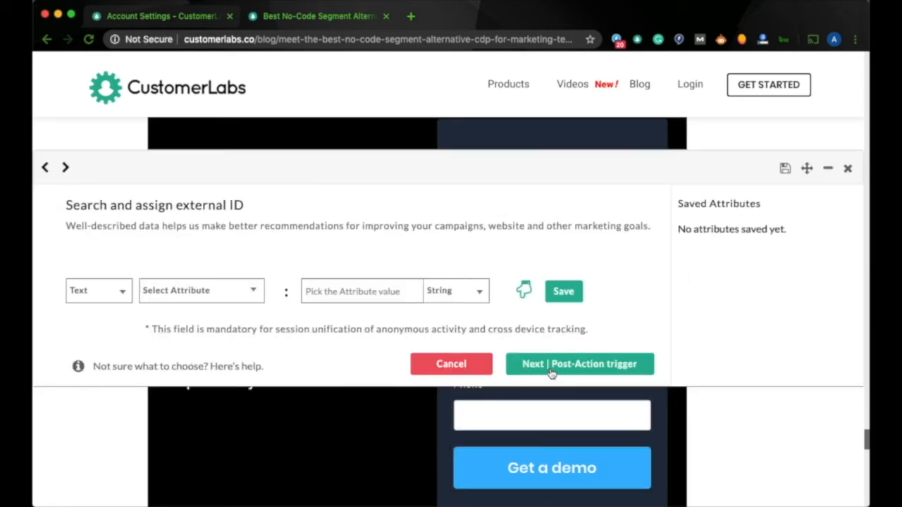
Assign the identify_by_email external ID to the form's Work Email field and save it.
click(248, 299)
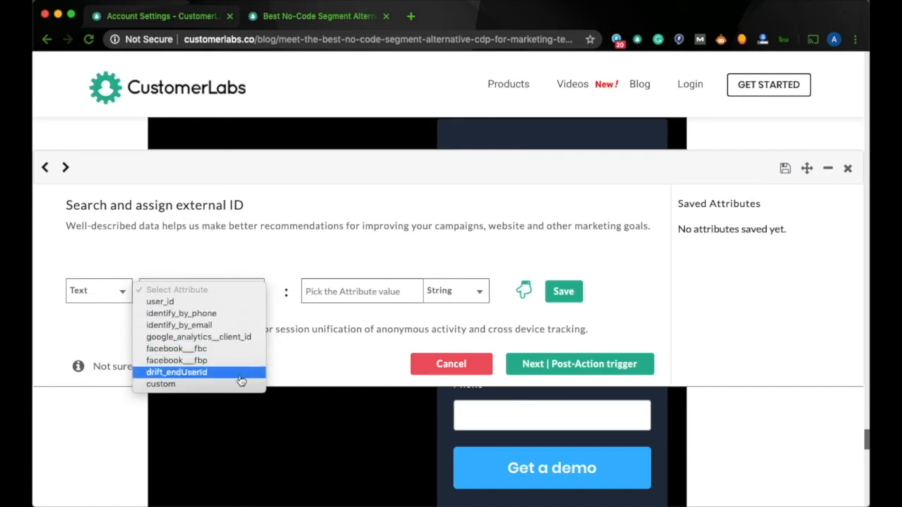
click(232, 325)
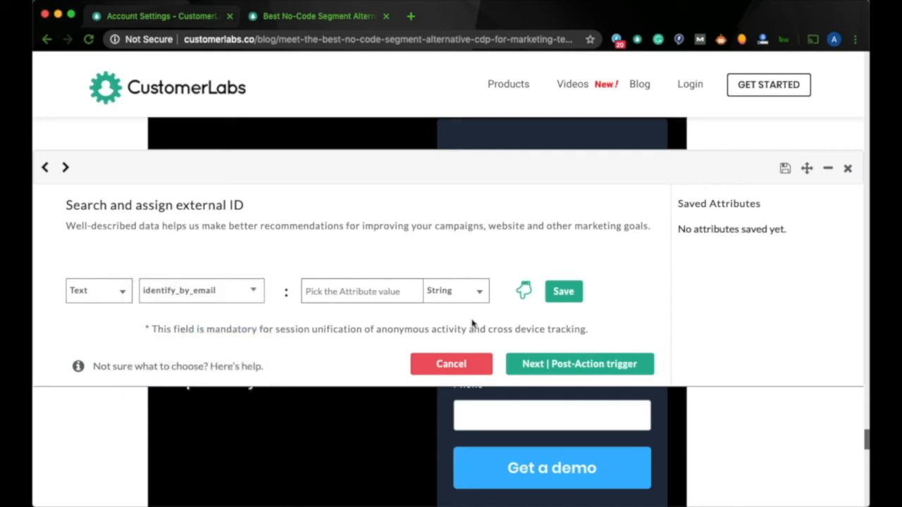
click(523, 291)
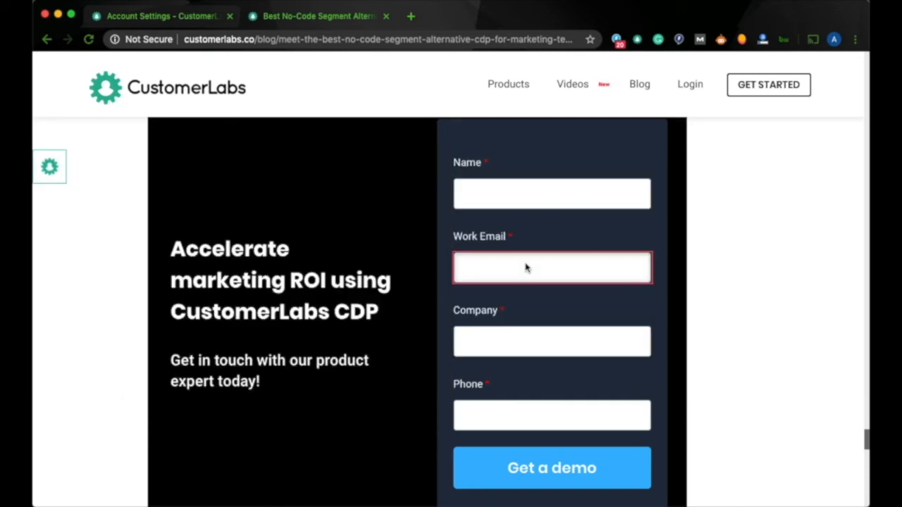
click(525, 267)
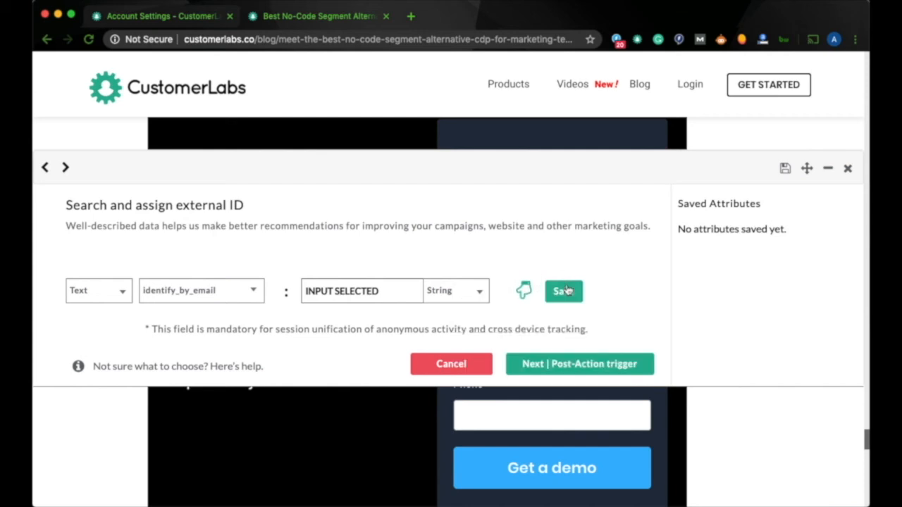
click(568, 291)
Save a username attribute whose value is picked from the form's Name field.
click(254, 292)
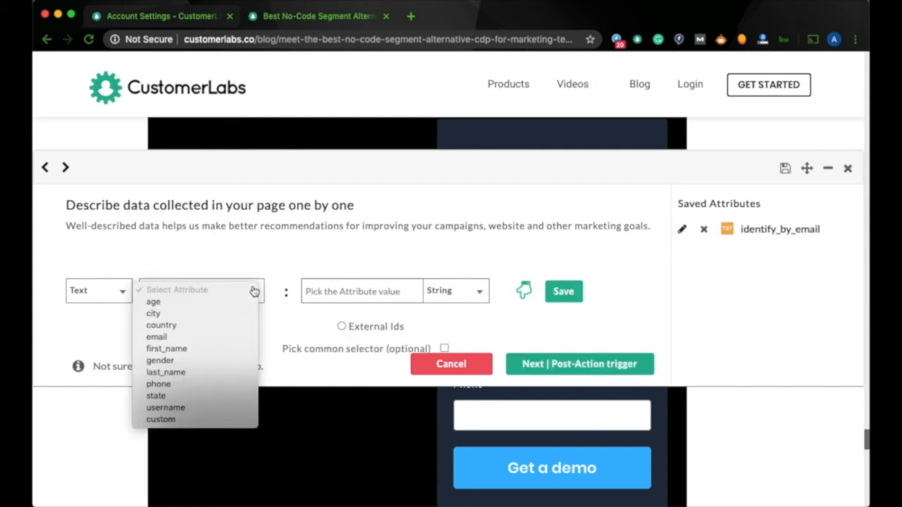
click(200, 408)
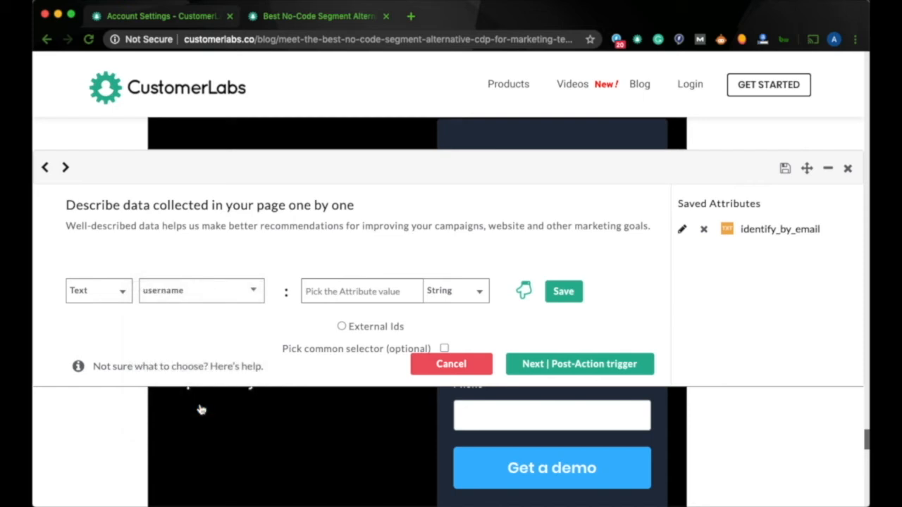
click(524, 290)
click(507, 205)
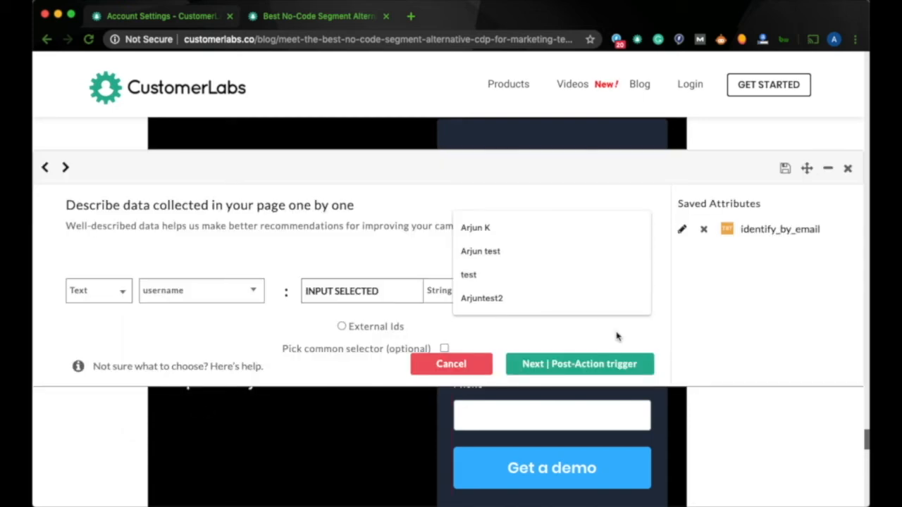
click(618, 336)
click(561, 296)
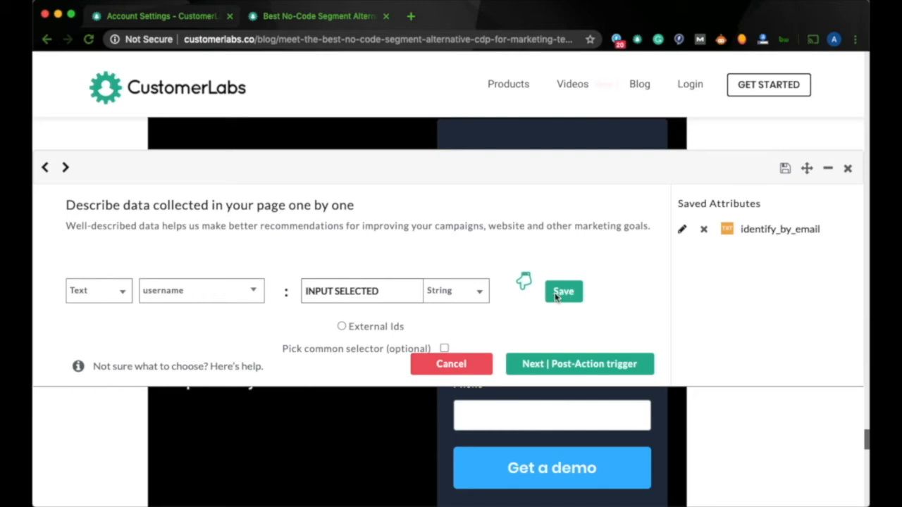
Save a phone attribute of type Number whose value is picked from the form's Phone field.
click(243, 293)
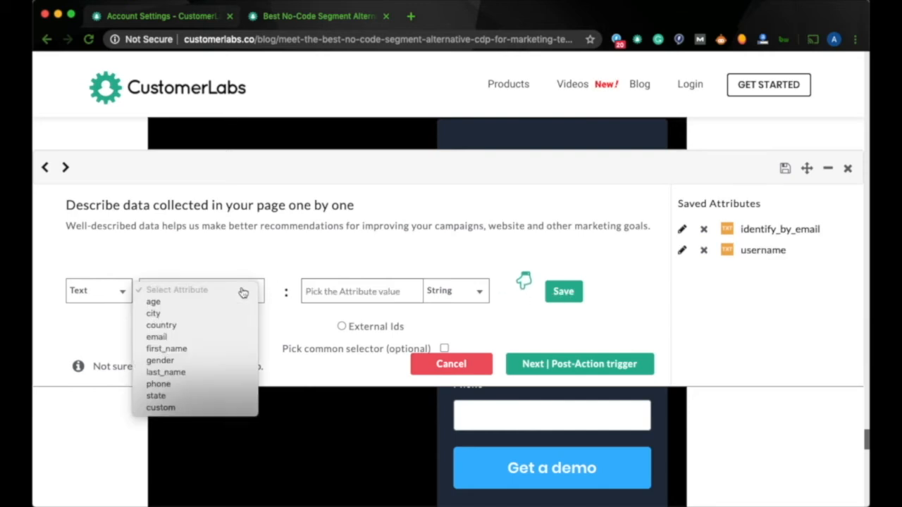
click(171, 385)
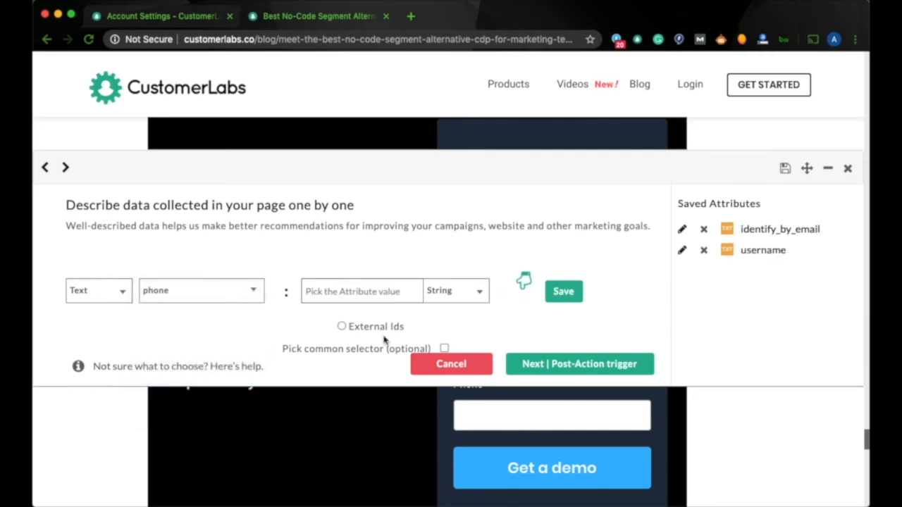
click(453, 299)
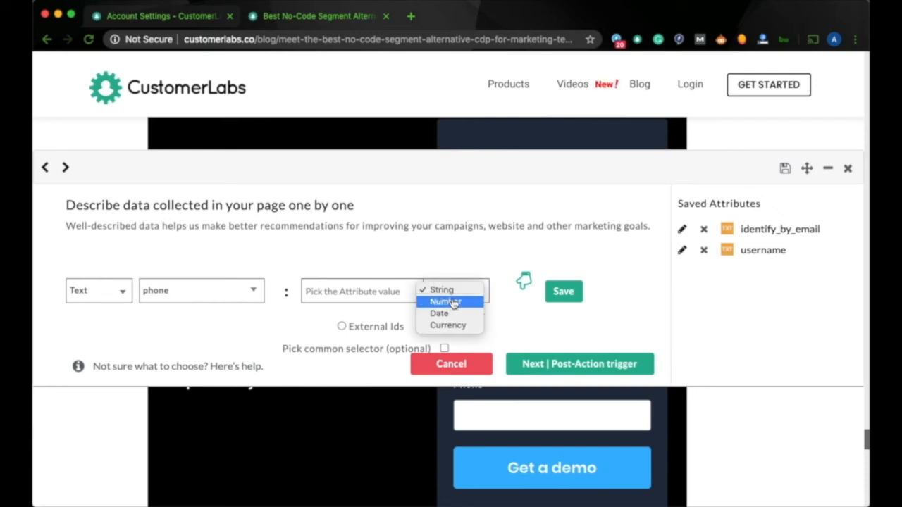
click(453, 302)
click(521, 293)
click(509, 409)
click(560, 296)
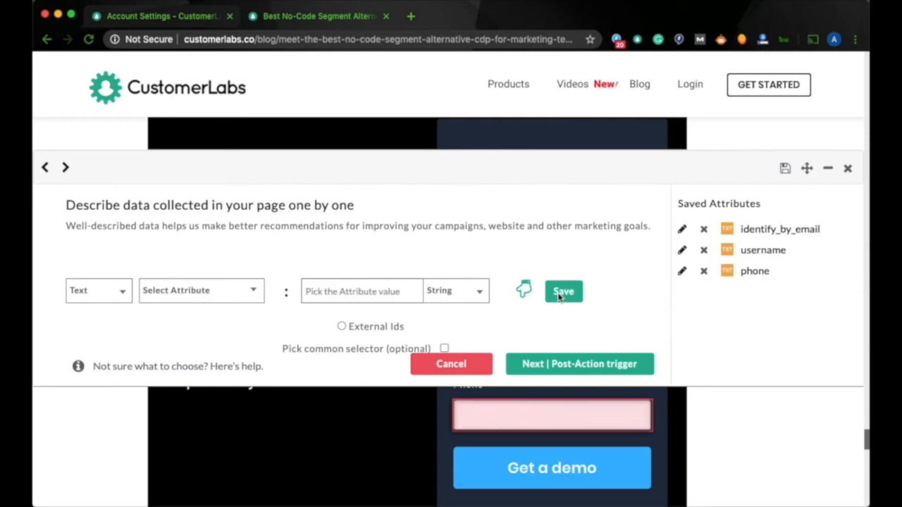
Save a custom attribute named company whose value is picked from the form's Company field.
click(241, 299)
click(187, 395)
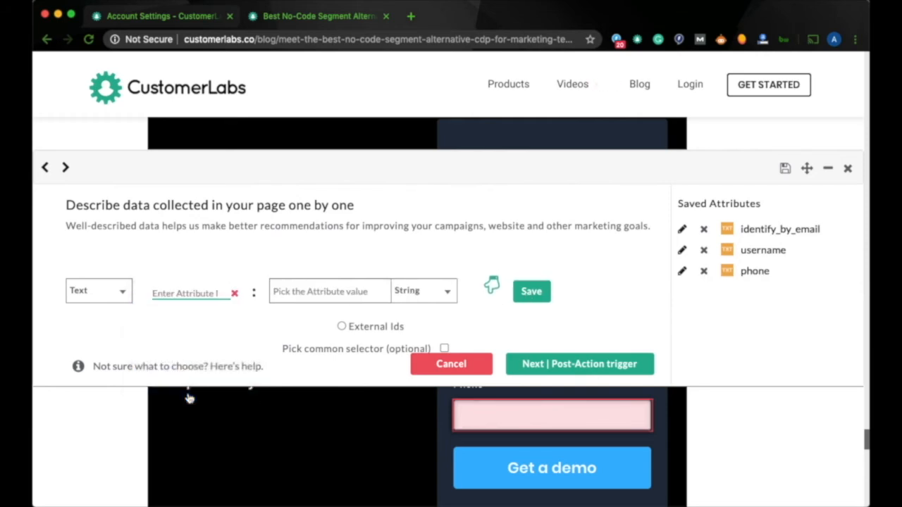
click(173, 292)
text(company)
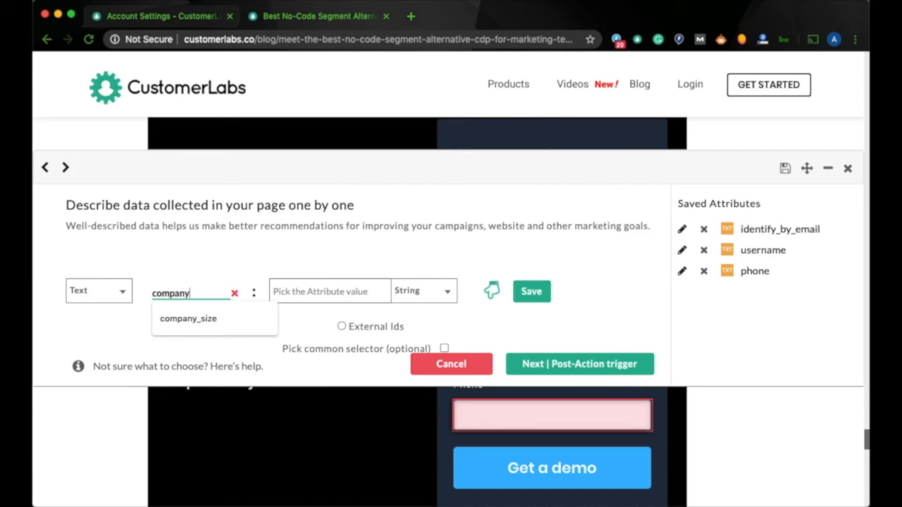
click(398, 252)
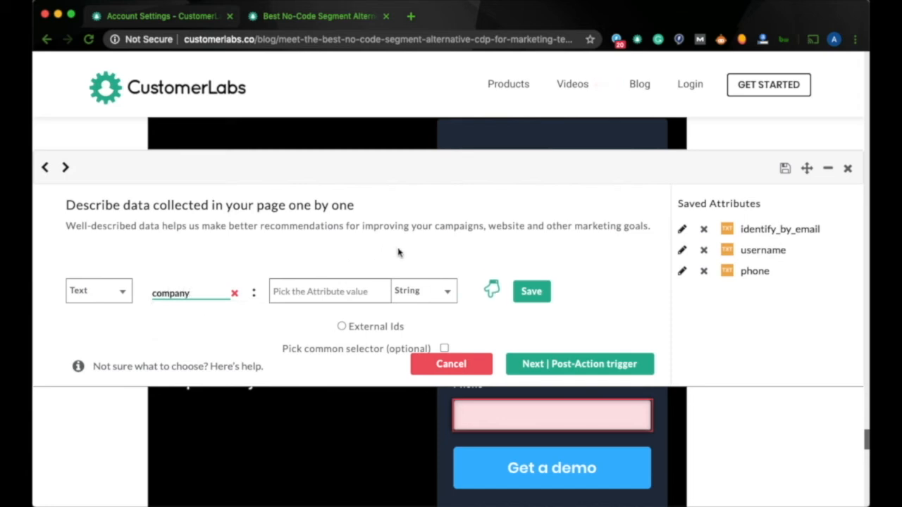
click(486, 291)
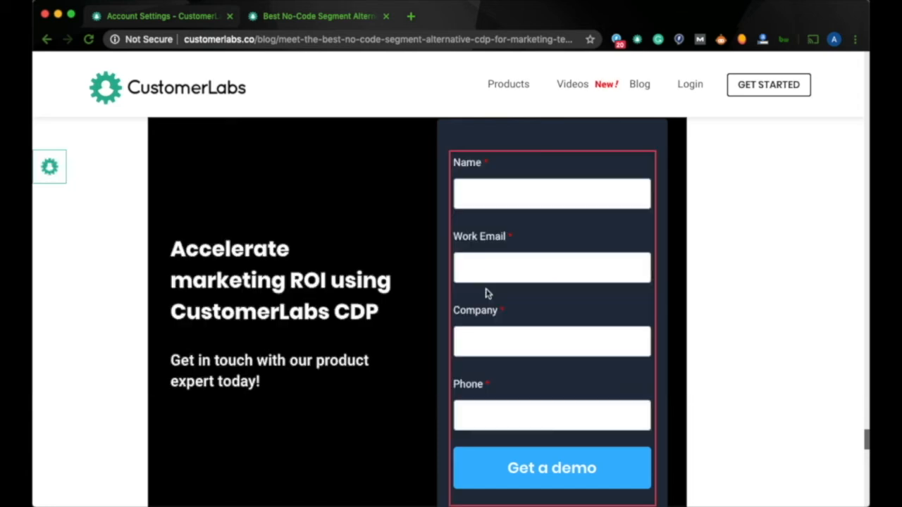
click(502, 341)
click(535, 291)
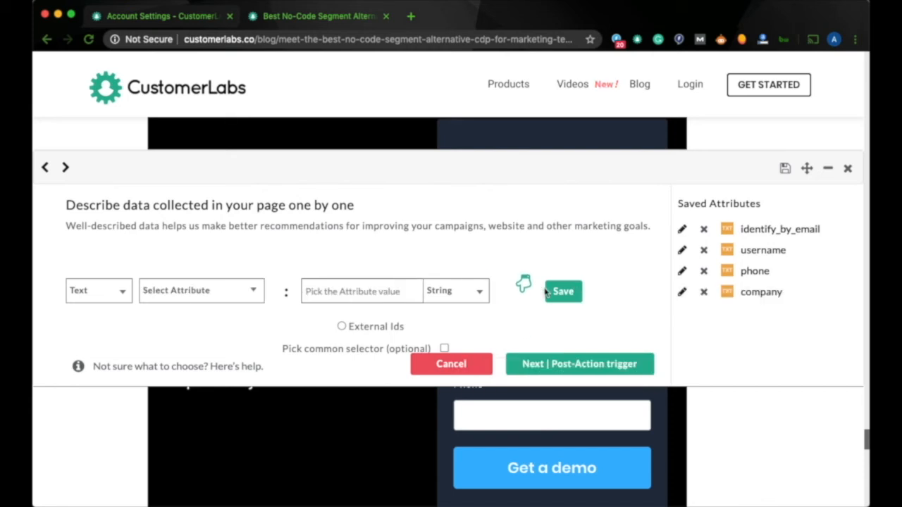
Proceed to the post-action trigger and save a success scenario with the success path pattern /thank-you.
click(556, 365)
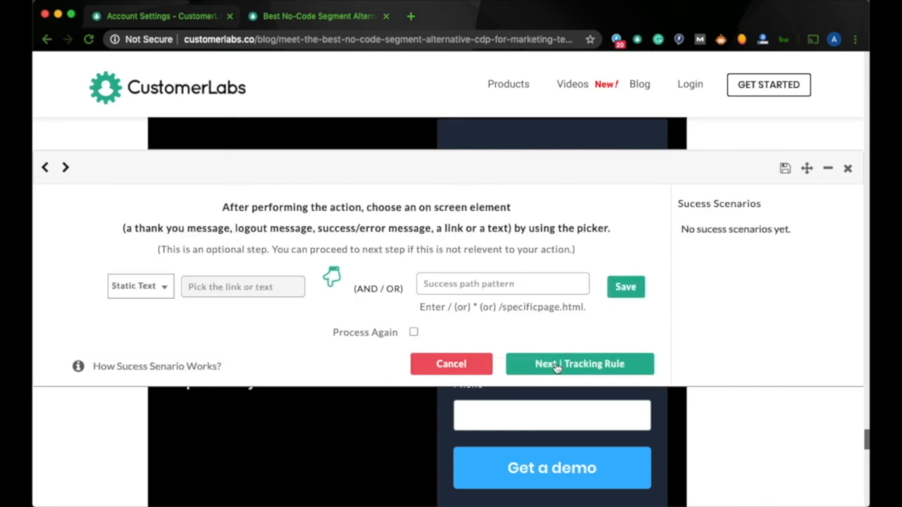
click(461, 283)
click(467, 310)
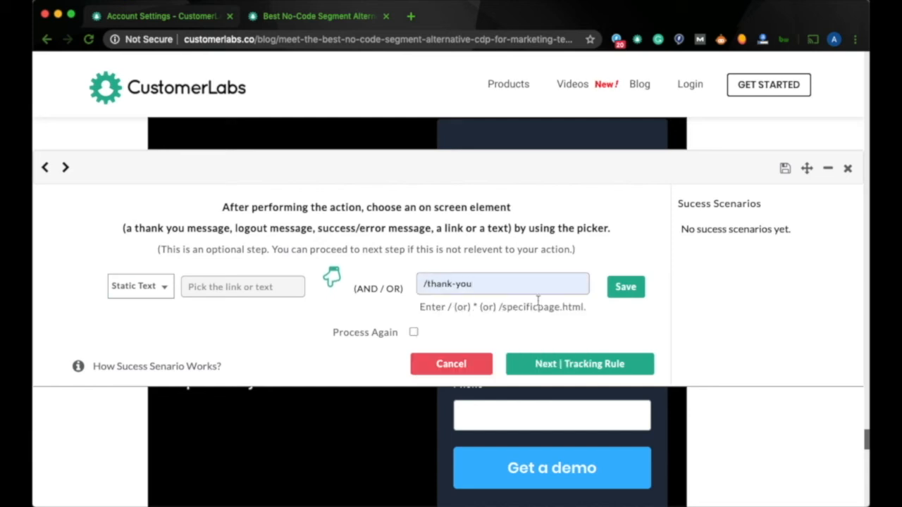
click(612, 294)
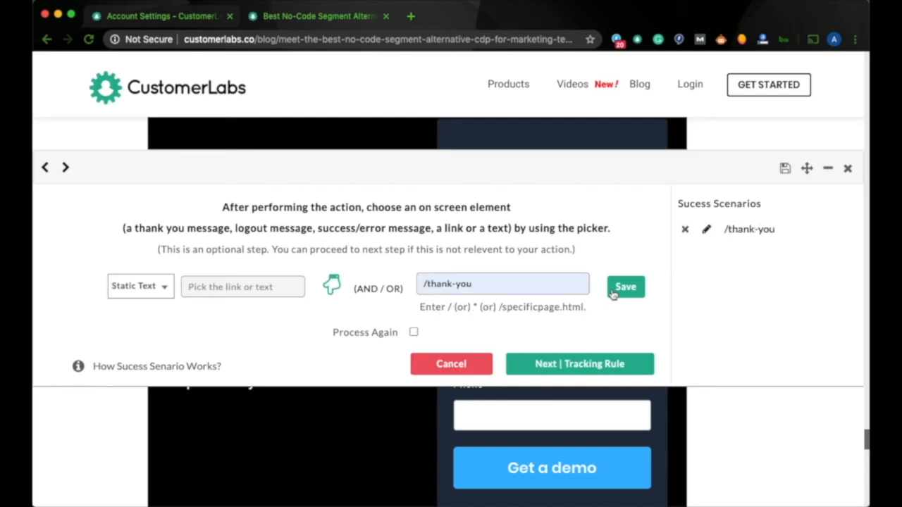
Add a tracking rule for the current page only and save the User registered action.
click(581, 364)
click(415, 277)
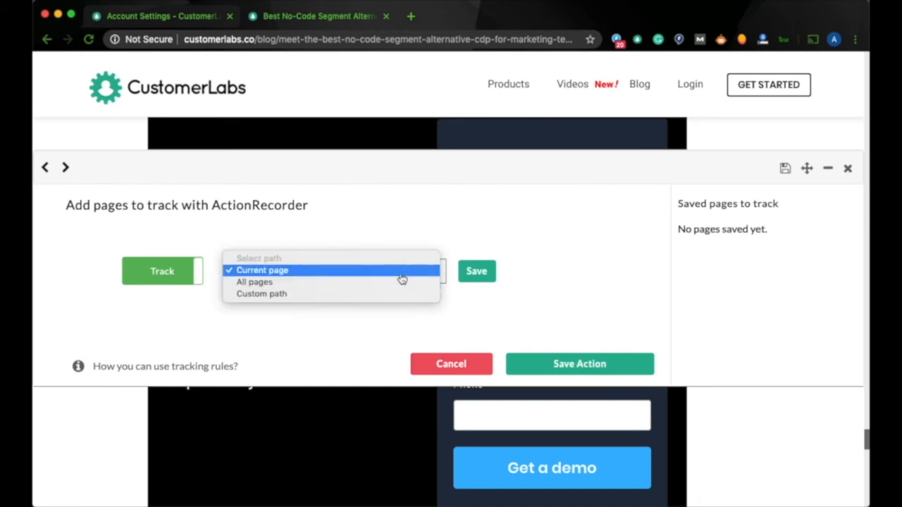
click(402, 271)
click(476, 272)
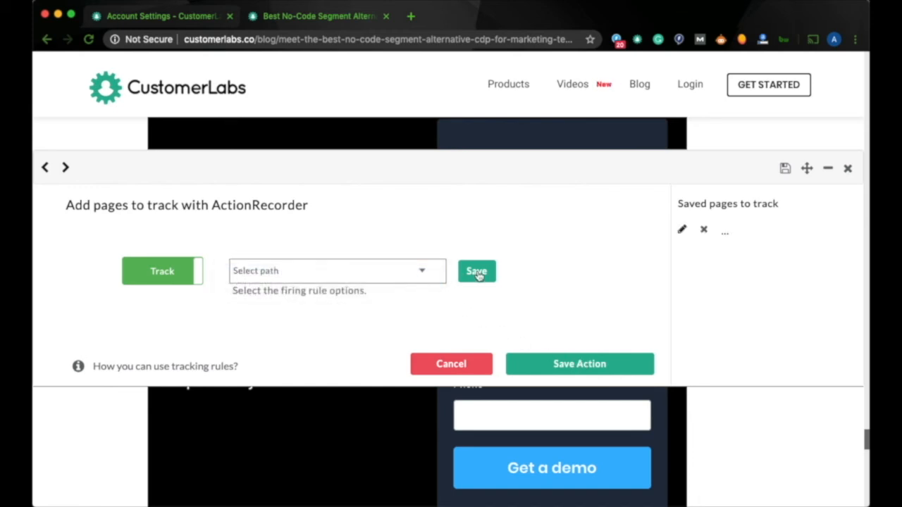
click(547, 364)
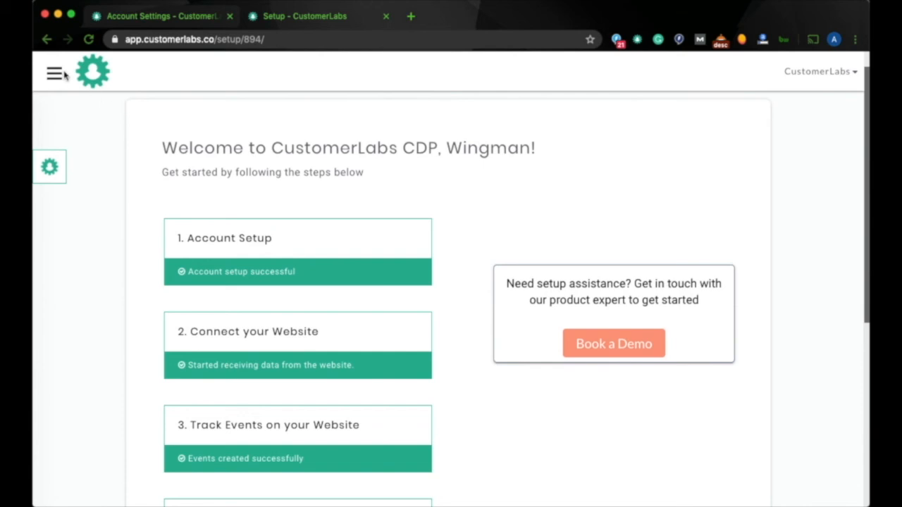
Go to the Sources page of the CustomerLabs app and expand the Action Recorder there.
click(55, 74)
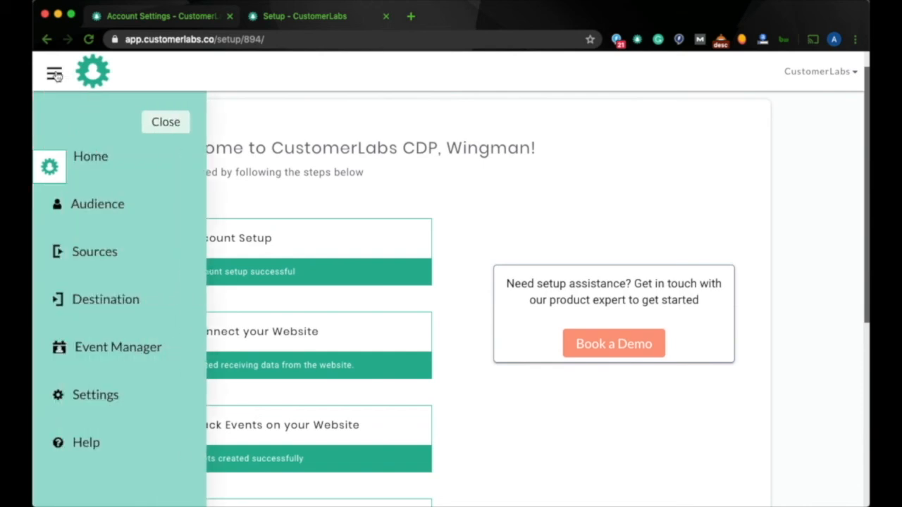
click(99, 251)
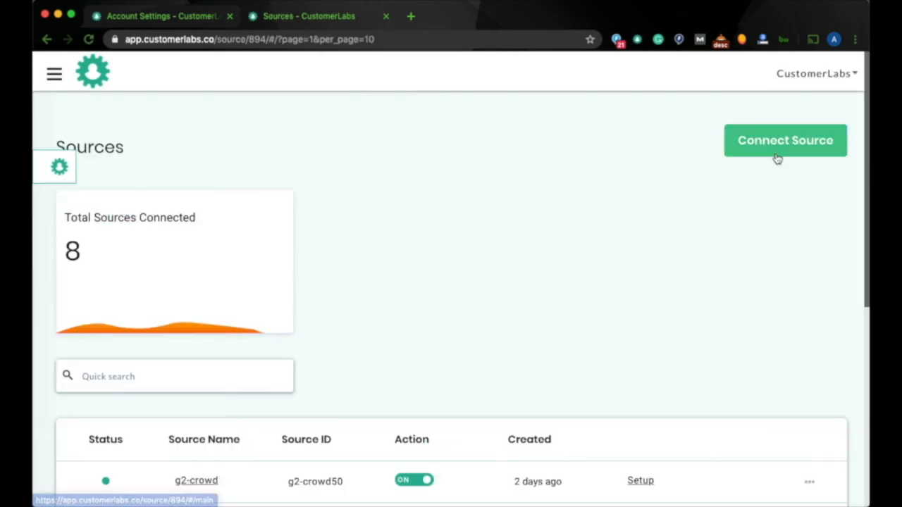
click(61, 169)
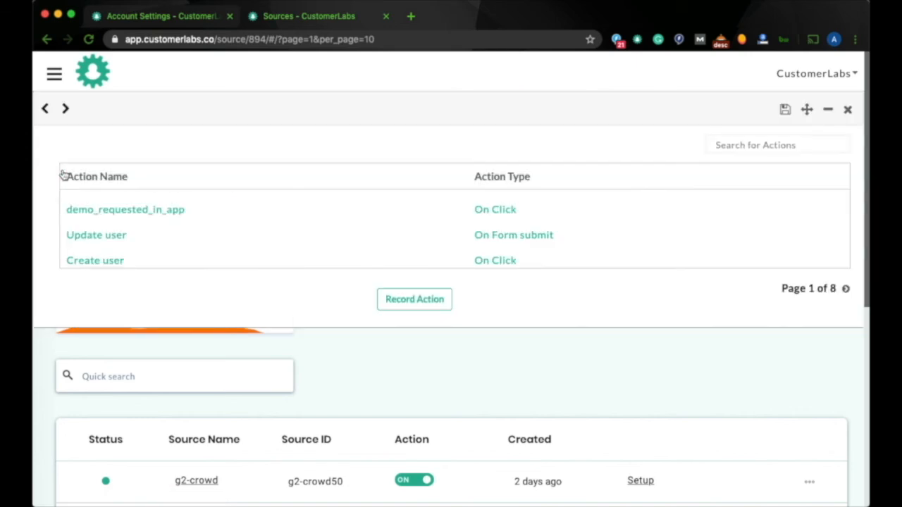
Start recording a new action with the custom name new_source_added.
click(400, 301)
click(301, 220)
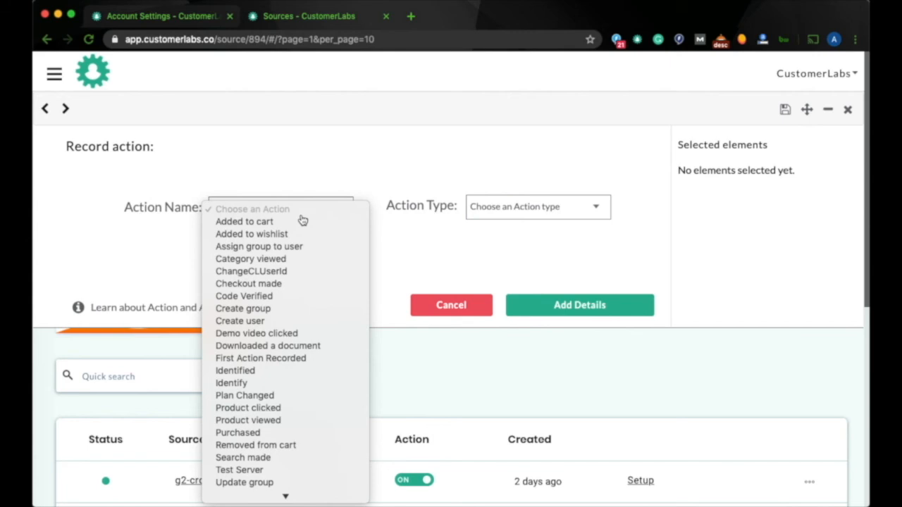
scroll(302, 338, down, 10)
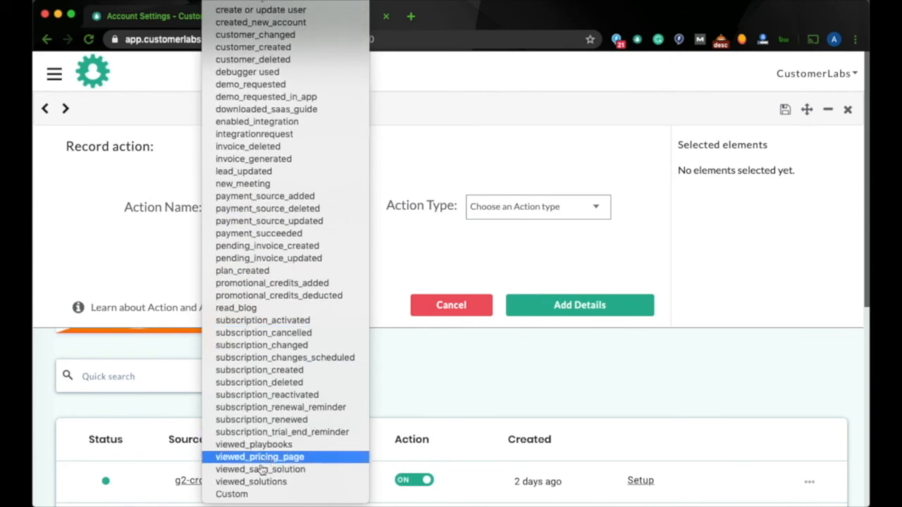
click(236, 493)
click(241, 171)
text(new)
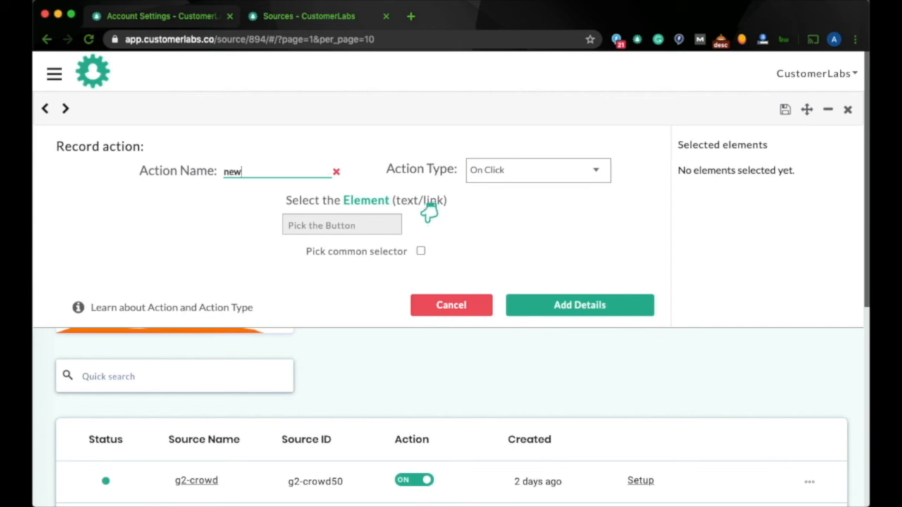
text(_source_added)
Keep the action type On Click, pick the Connect Source button as the element and proceed to the action's details.
click(504, 169)
click(508, 172)
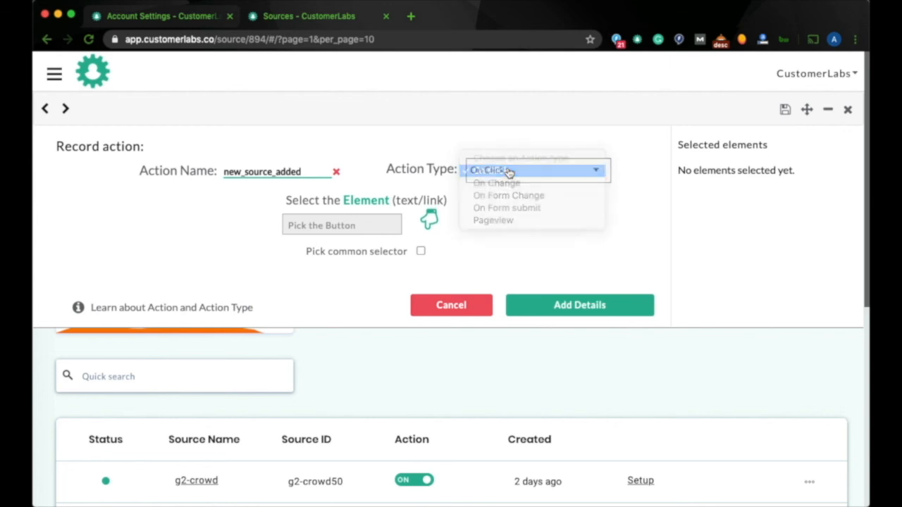
click(429, 219)
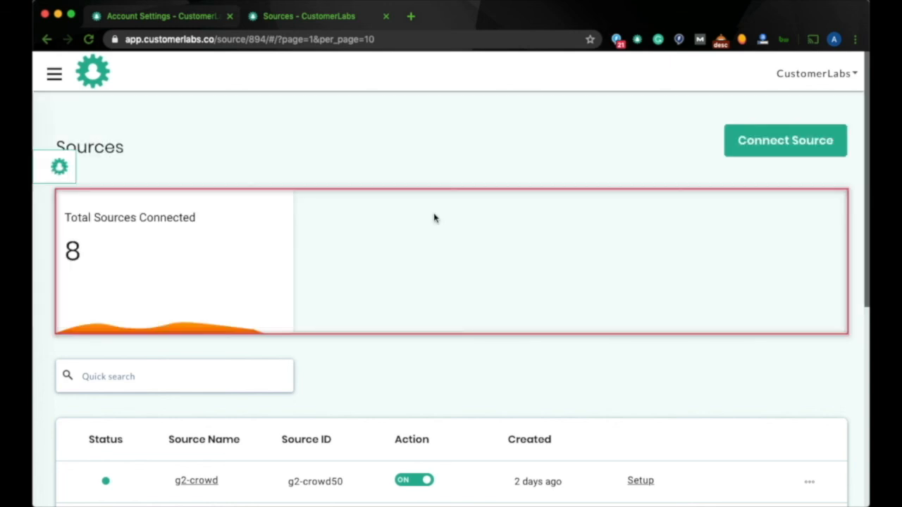
click(732, 149)
click(600, 306)
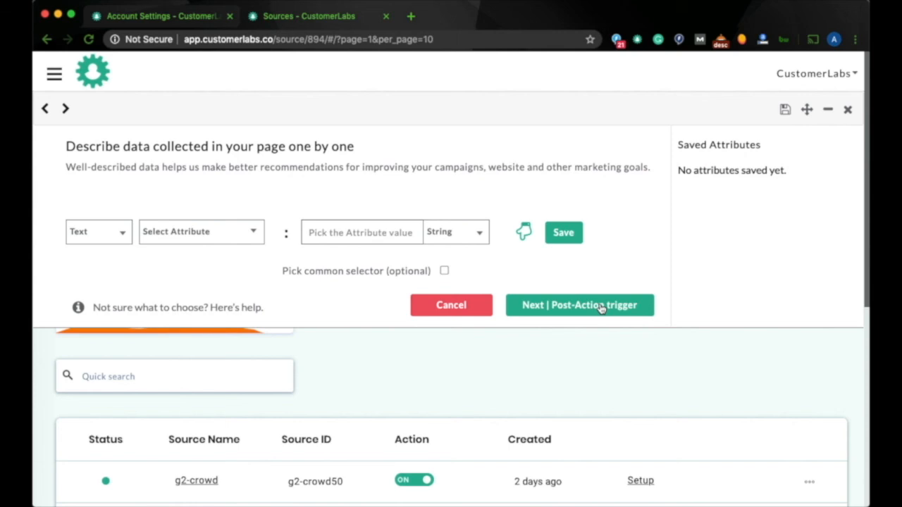
Add a custom text attribute named source_name to the action.
click(227, 230)
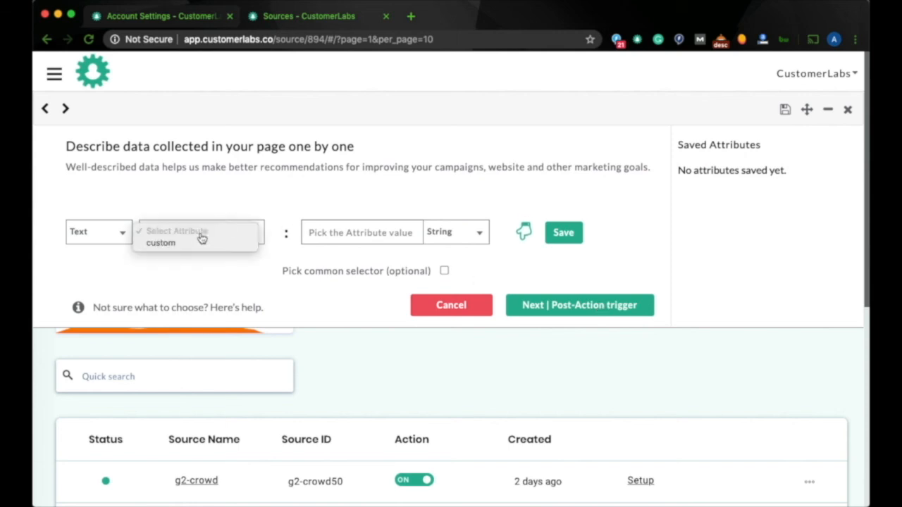
click(198, 243)
text(source)
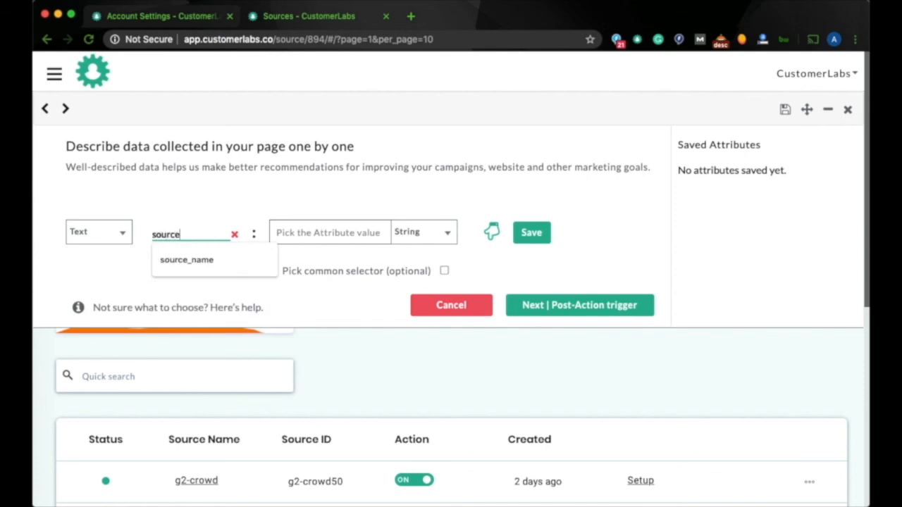
text(_name)
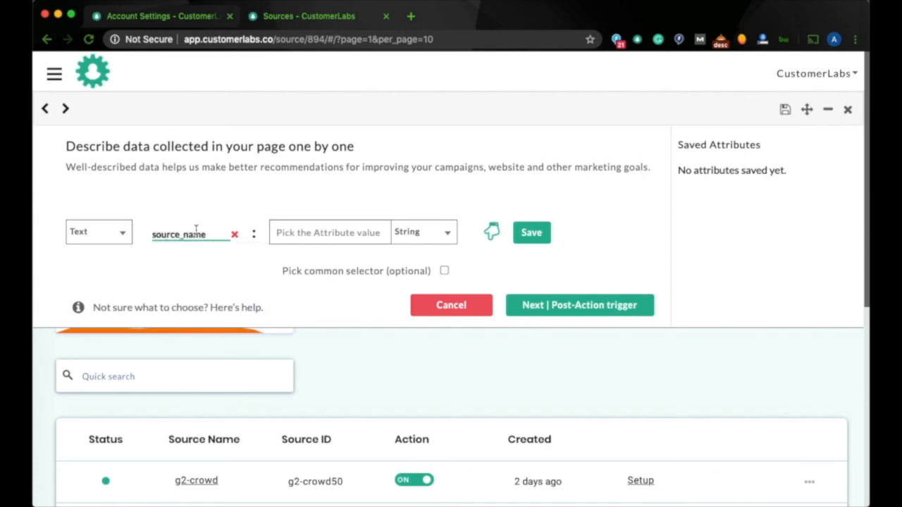
Minimize the Action Recorder and open the Connect Source page to reach the list of available sources.
click(829, 113)
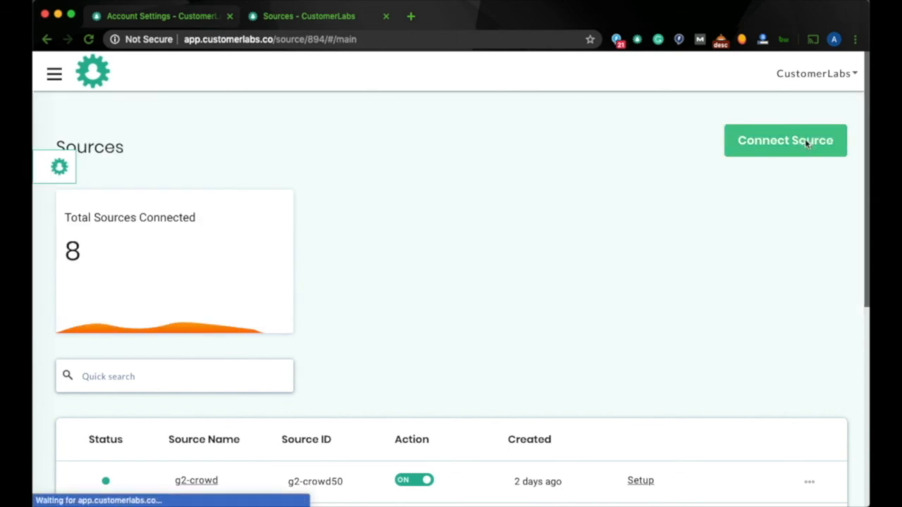
click(805, 141)
scroll(726, 173, down, 3)
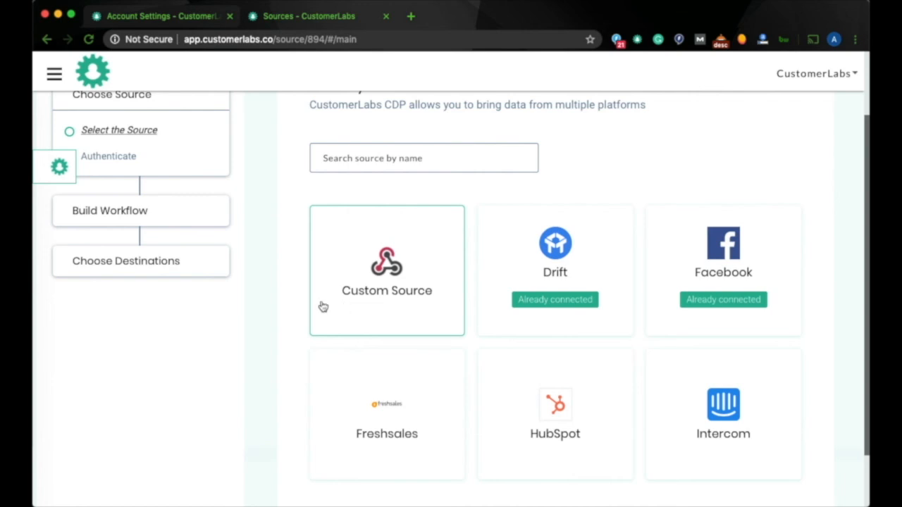
Expand the recorder, pick the Drift source's name as the source_name value and save the attribute.
click(50, 172)
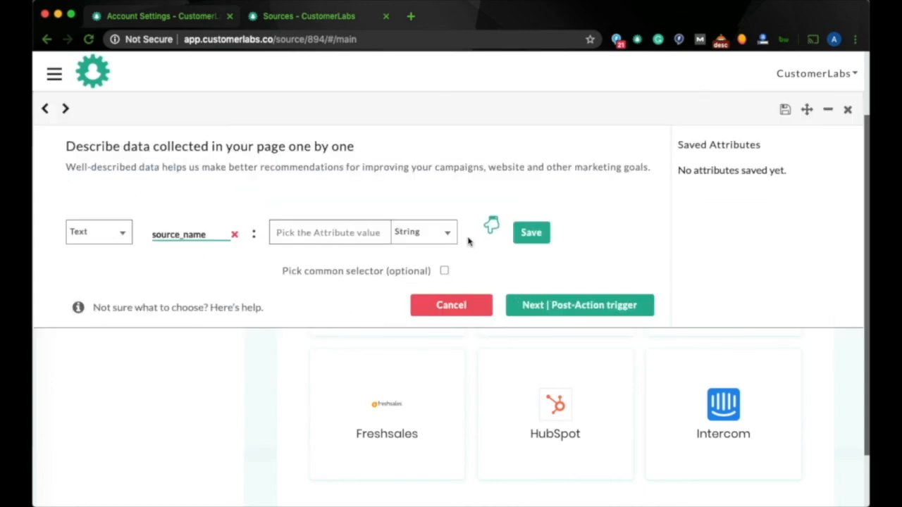
click(491, 232)
click(556, 273)
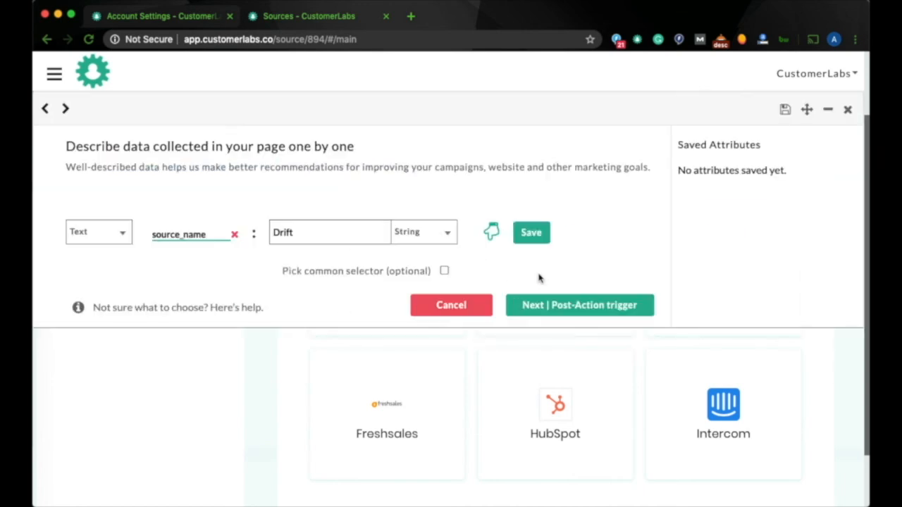
click(532, 236)
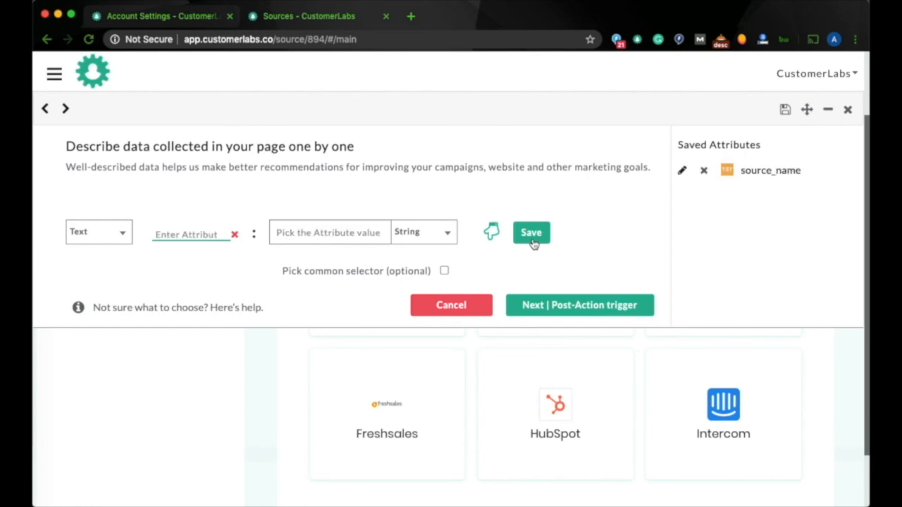
Proceed to the post-action trigger, check the page's URL path and save a success scenario with the path pattern /source/*.
click(558, 305)
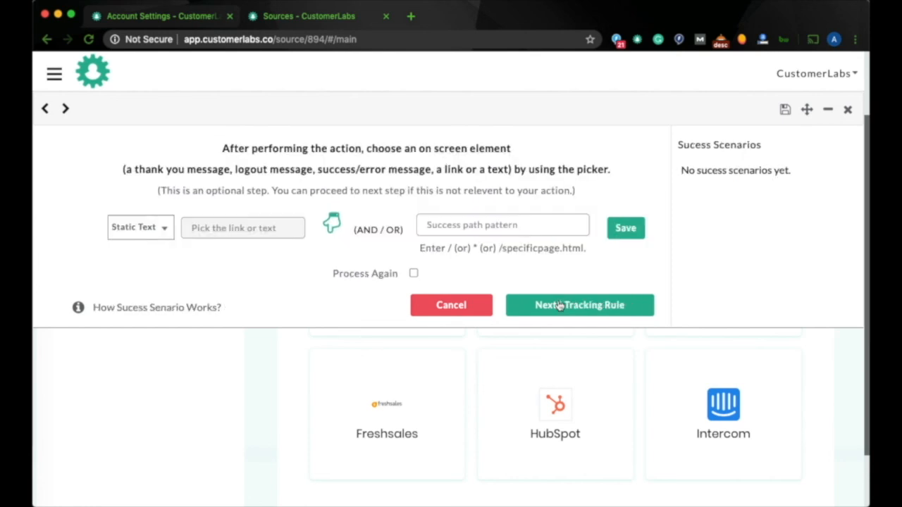
click(825, 111)
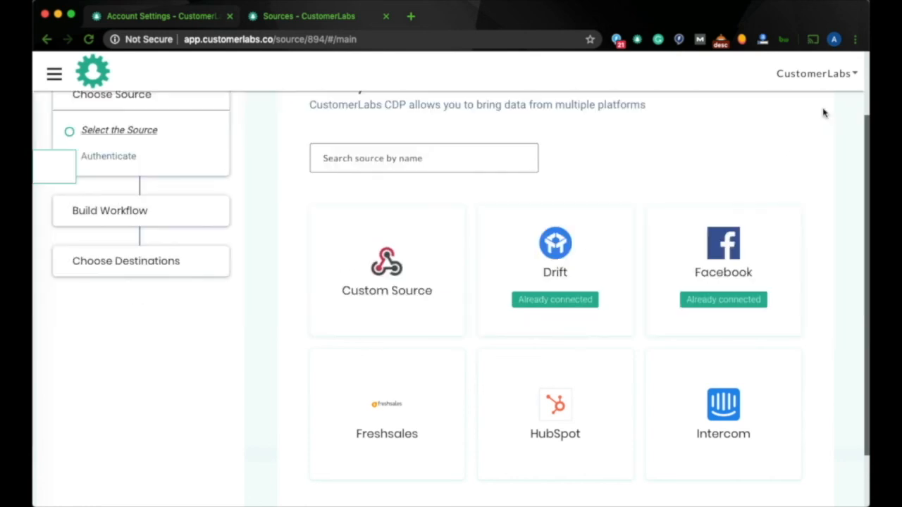
double_click(294, 31)
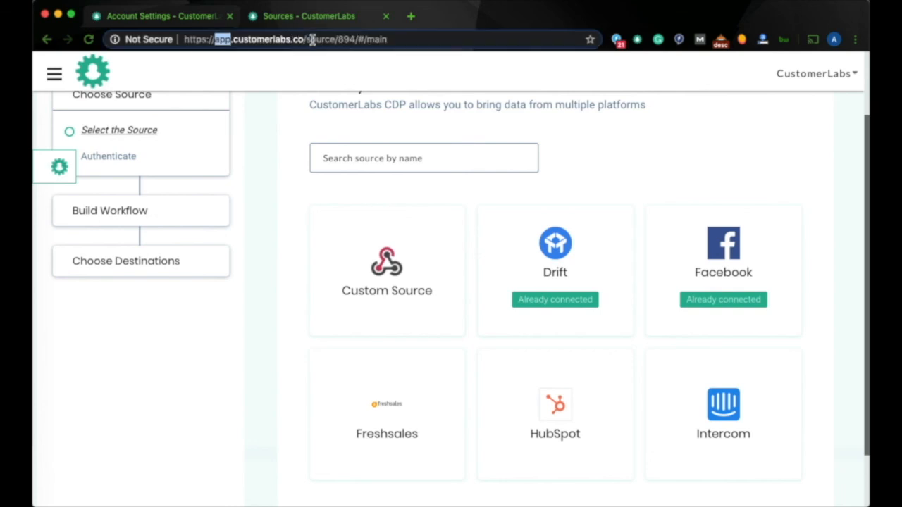
double_click(312, 40)
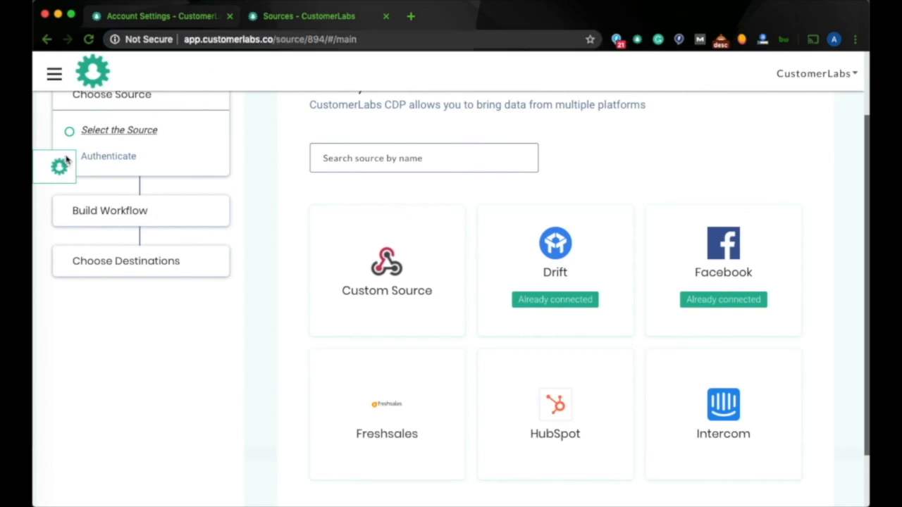
click(62, 164)
click(440, 227)
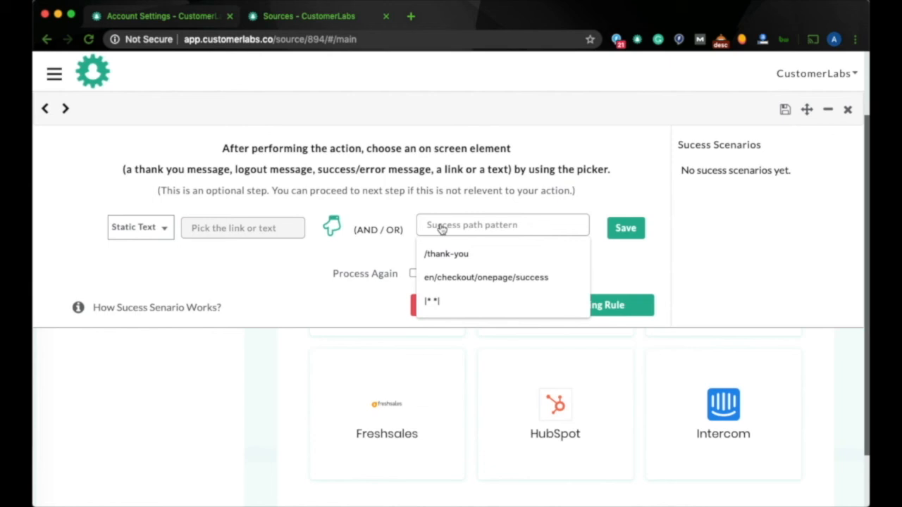
text(/source/*)
click(615, 235)
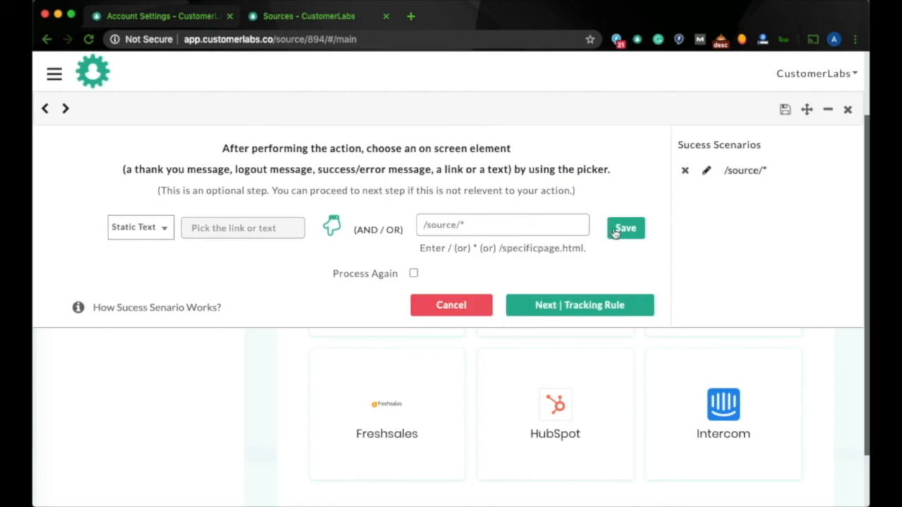
Add a tracking rule for the current page and save the new_source_added action.
click(590, 307)
click(421, 227)
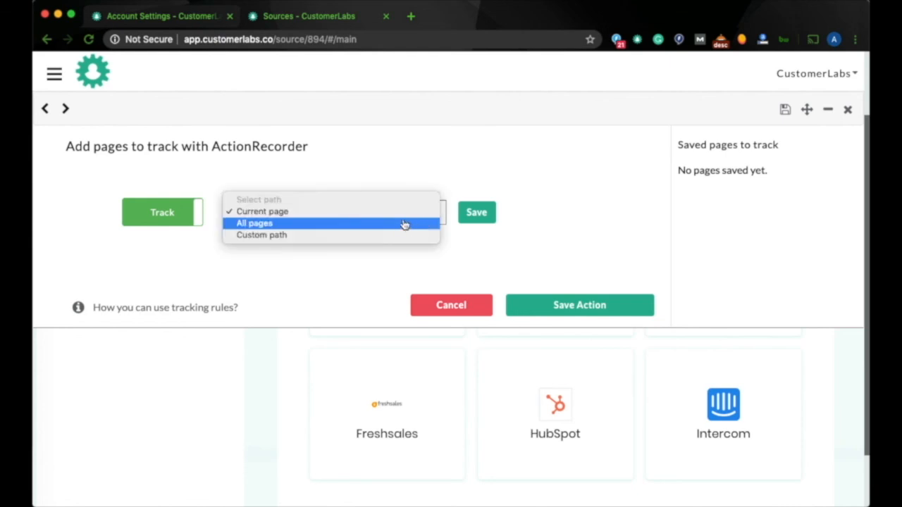
click(358, 220)
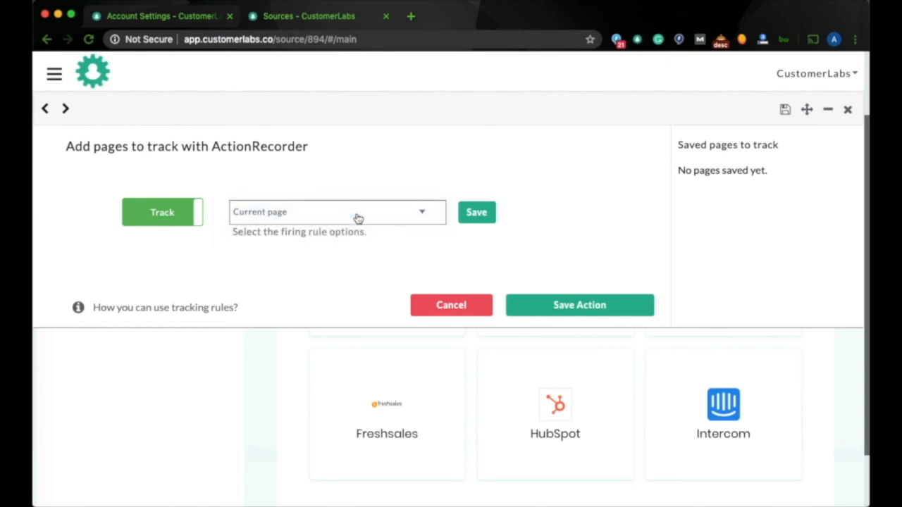
click(473, 220)
click(535, 305)
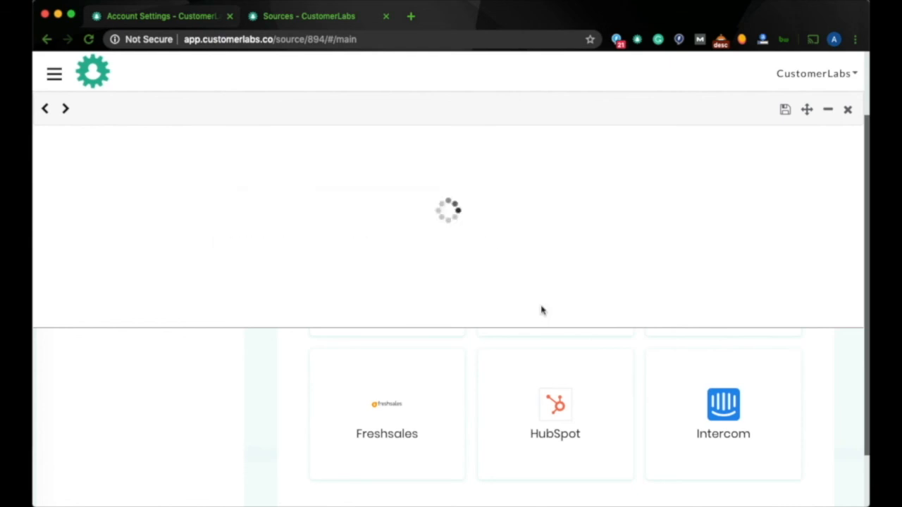